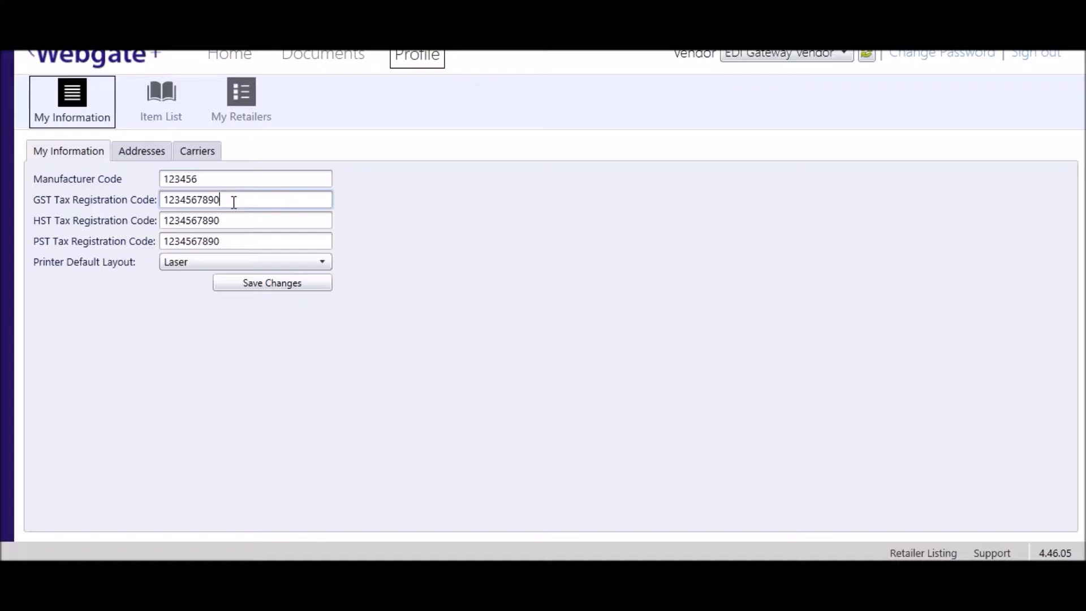
# Go through the GST, HST and PST tax registration codes and save the vendor's profile information
pyautogui.click(235, 220)
pyautogui.click(233, 241)
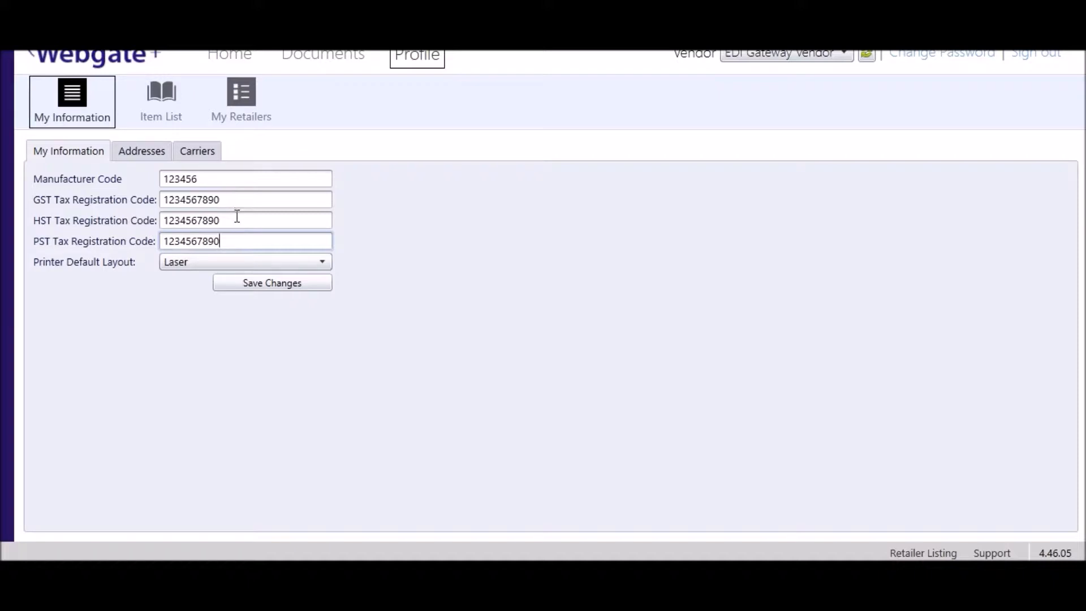
pyautogui.click(237, 218)
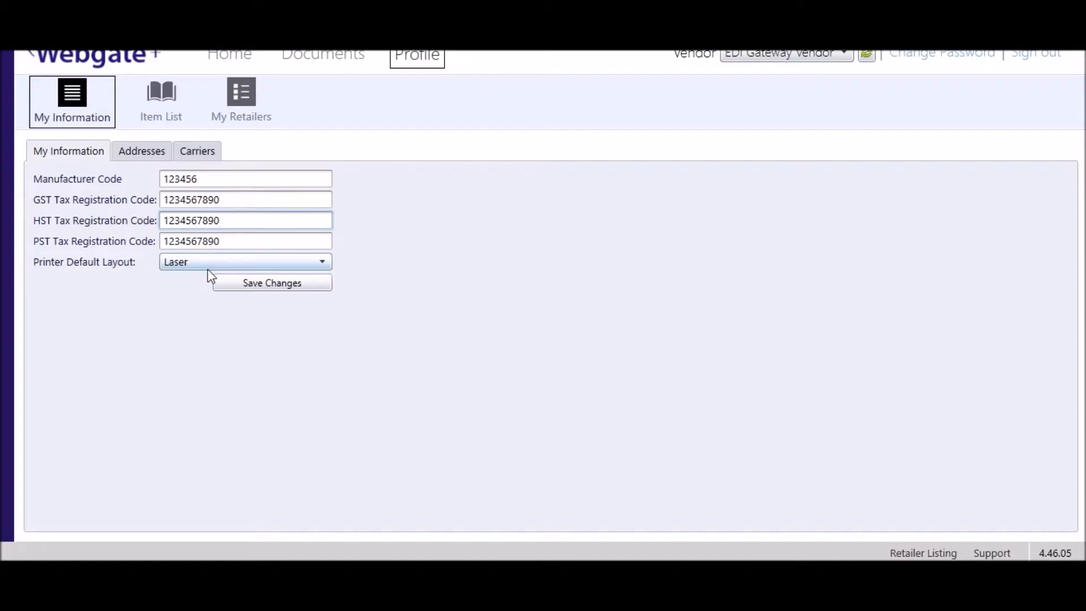
pyautogui.click(311, 286)
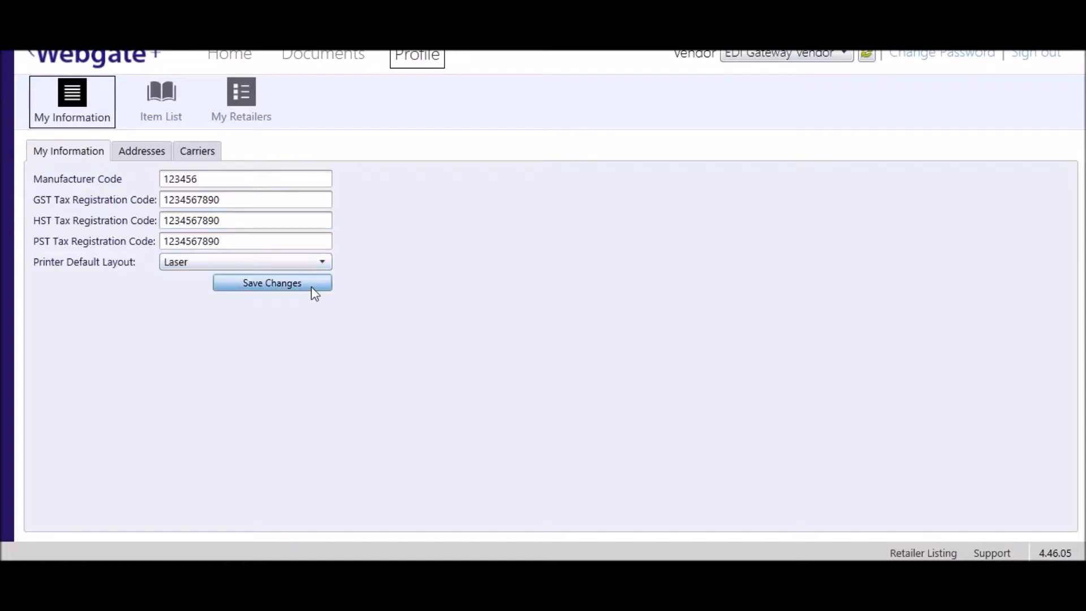
pyautogui.click(573, 336)
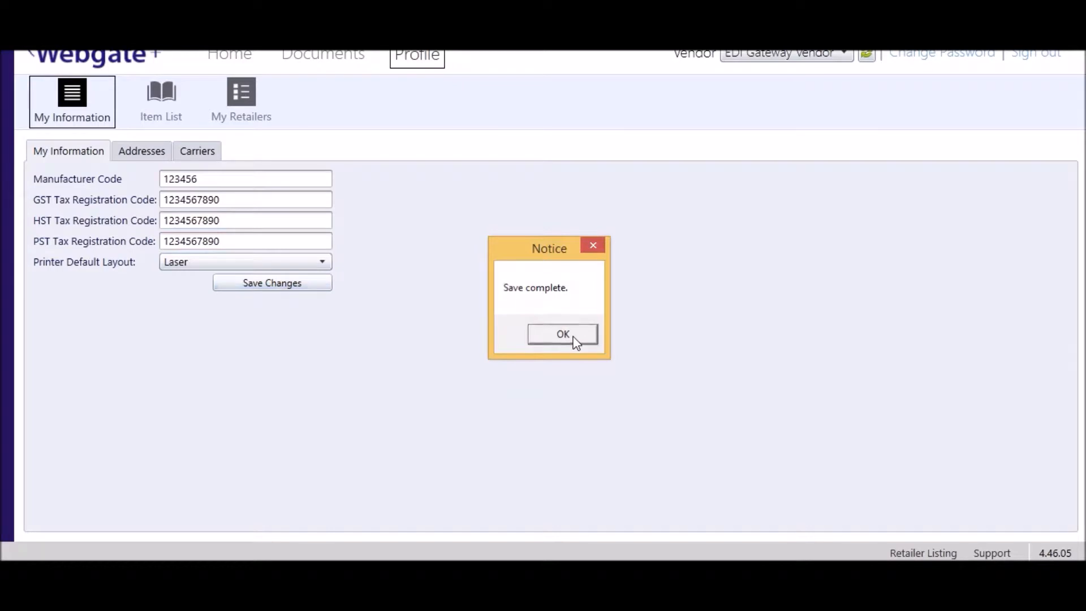
# Examine the fields and the country and province options of a new Remit-To address in the vendor's address list, discarding the form
pyautogui.click(159, 158)
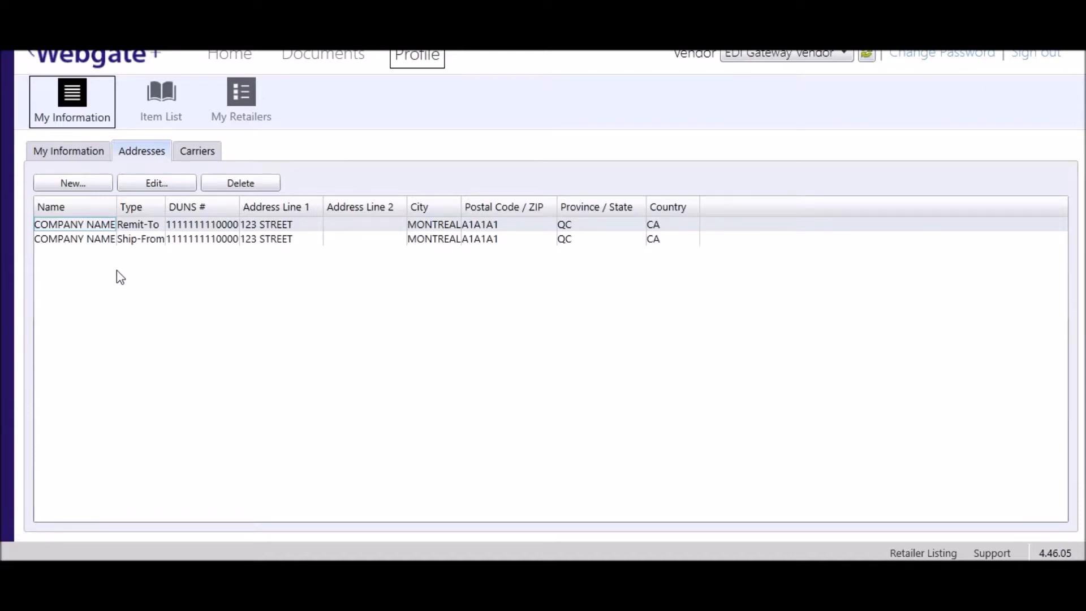
pyautogui.click(91, 182)
pyautogui.click(494, 230)
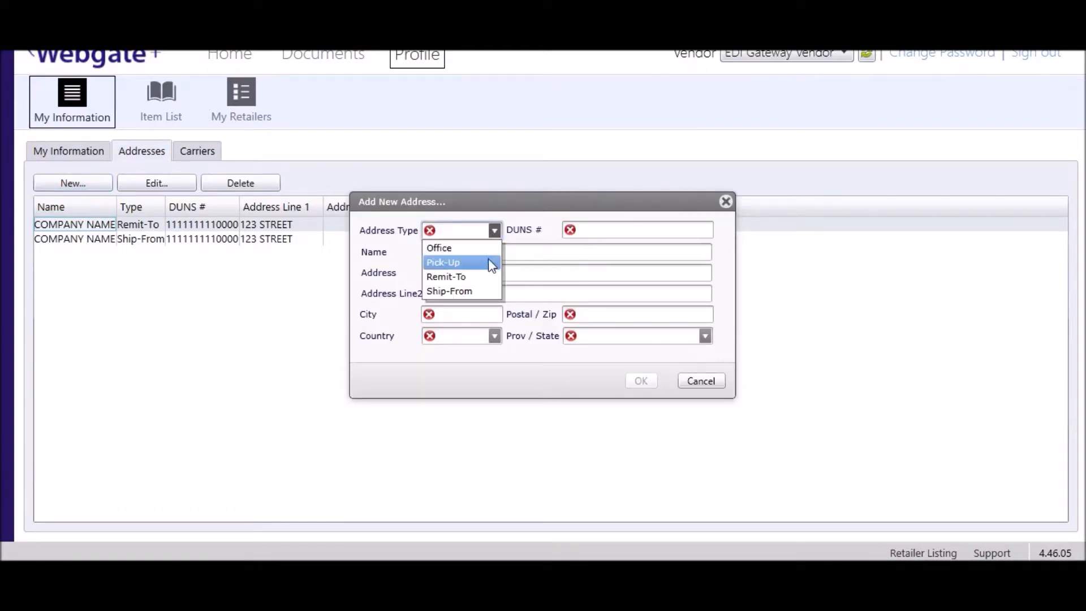
pyautogui.click(482, 280)
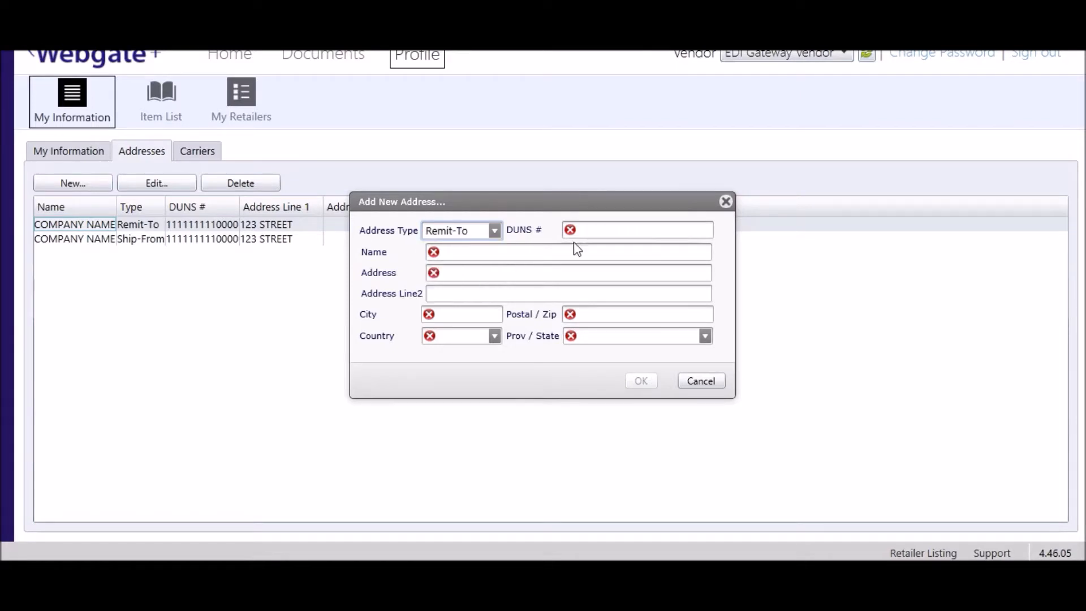
pyautogui.click(598, 233)
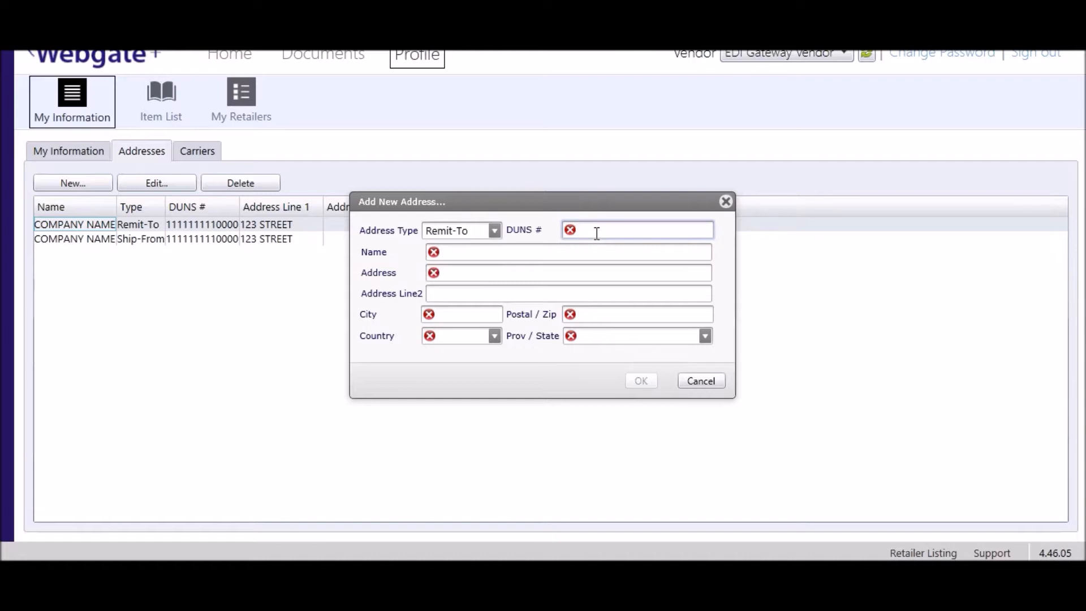
pyautogui.click(508, 258)
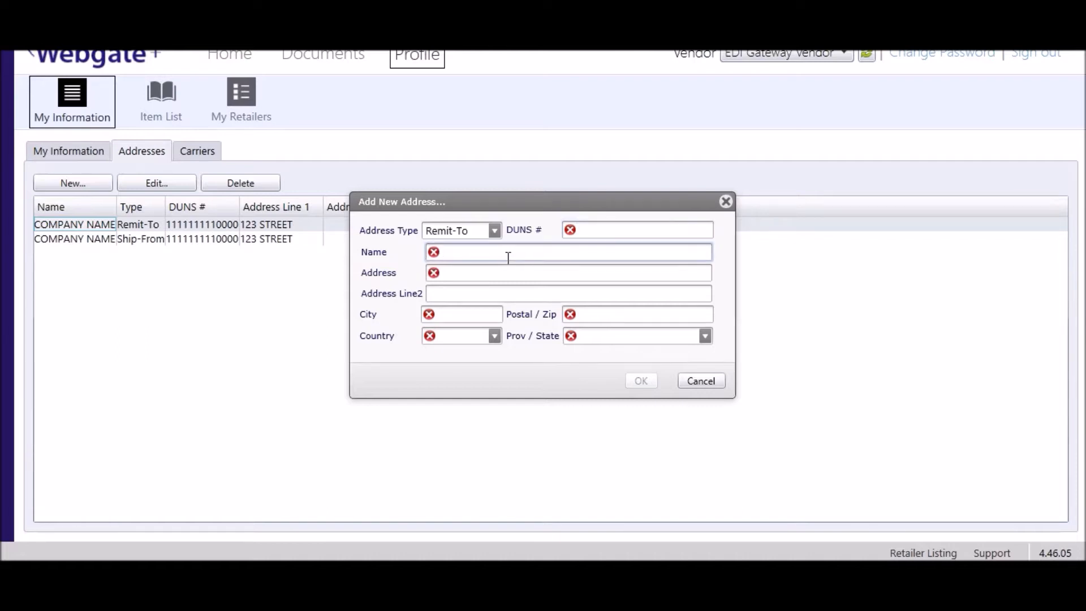
pyautogui.click(499, 272)
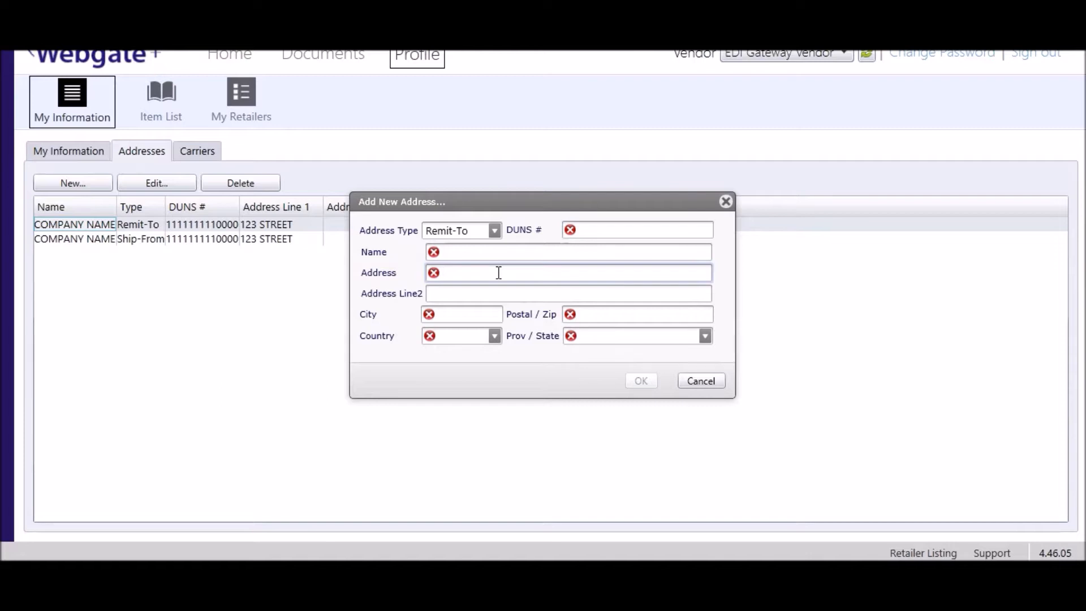
pyautogui.click(471, 315)
pyautogui.click(602, 321)
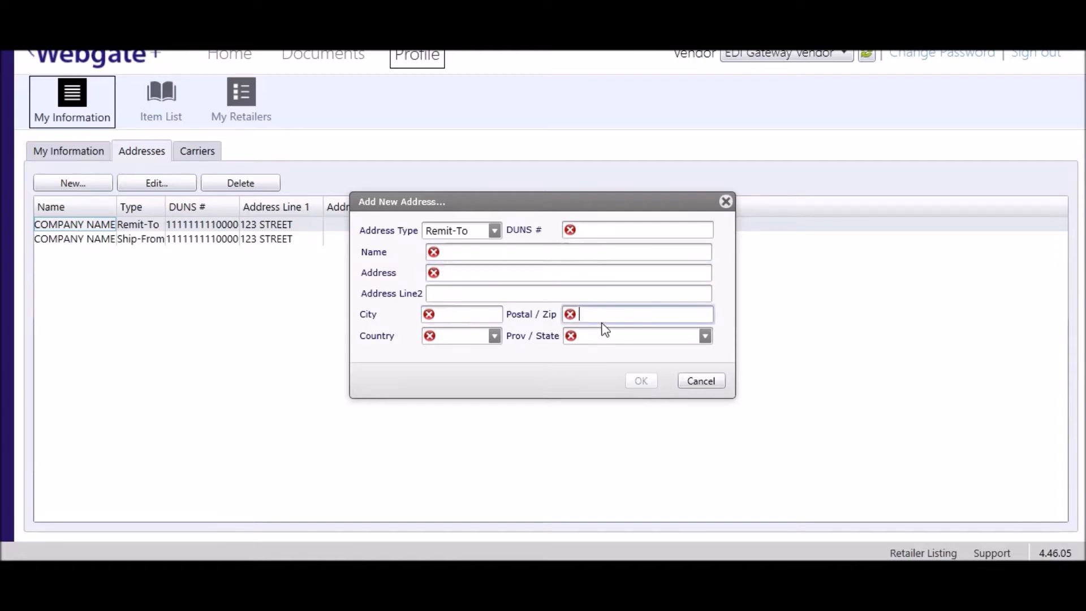
pyautogui.click(452, 336)
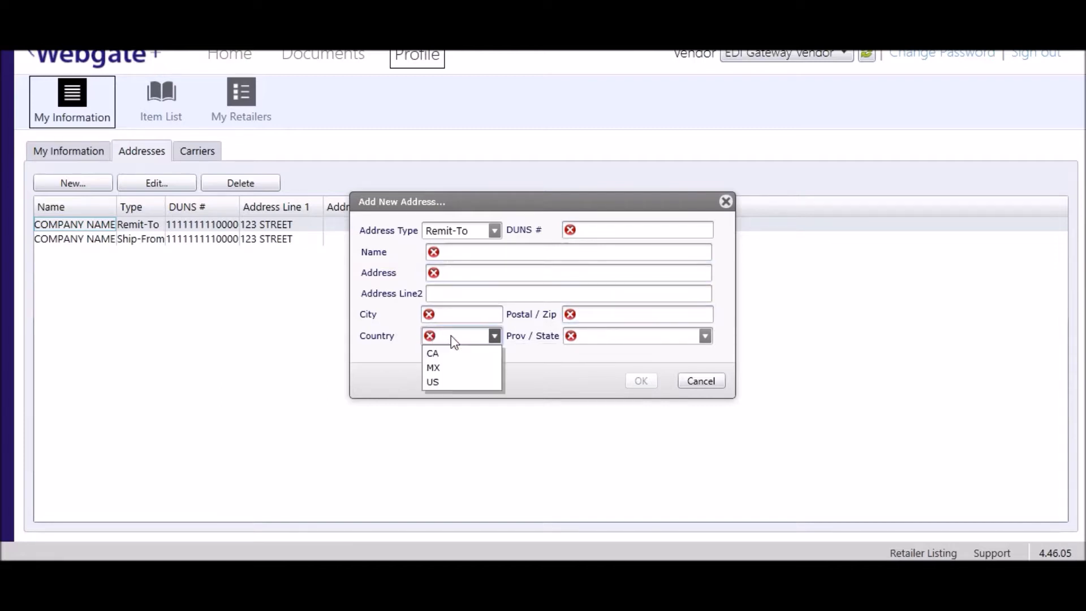
pyautogui.click(626, 339)
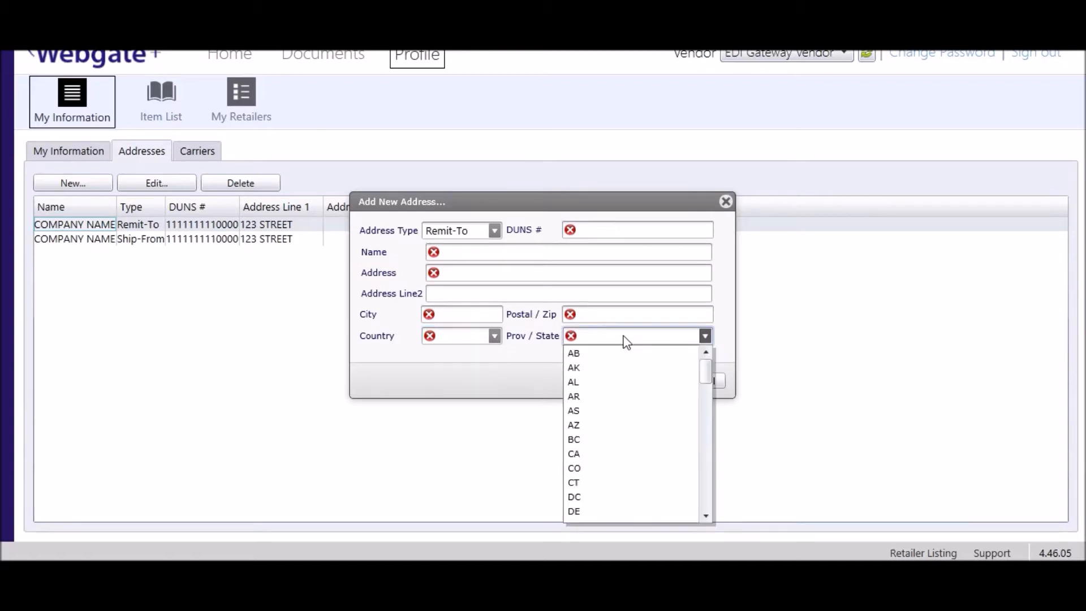
pyautogui.click(626, 340)
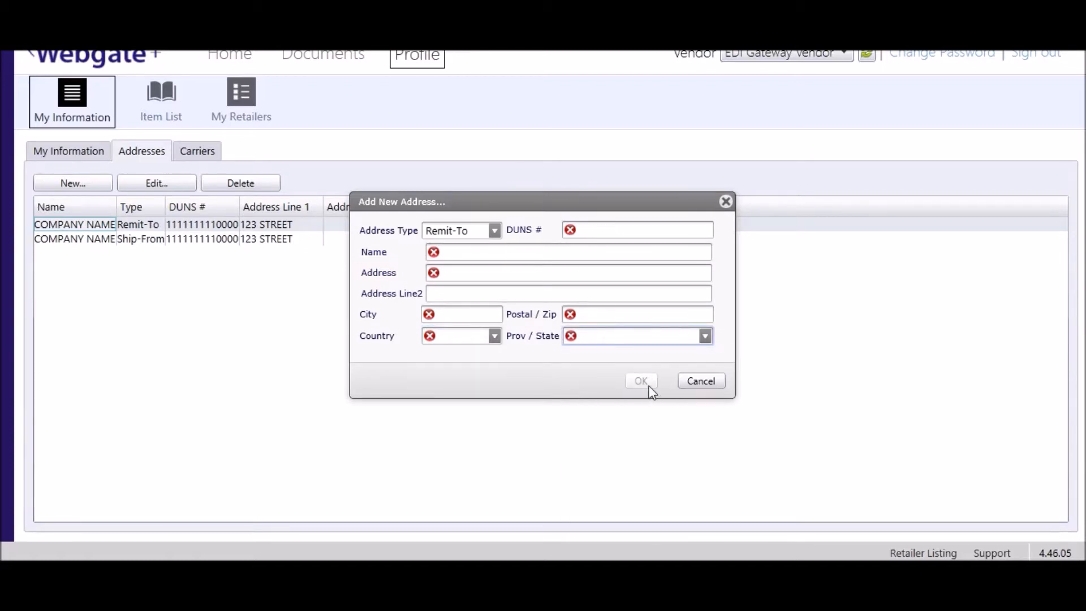
pyautogui.click(706, 381)
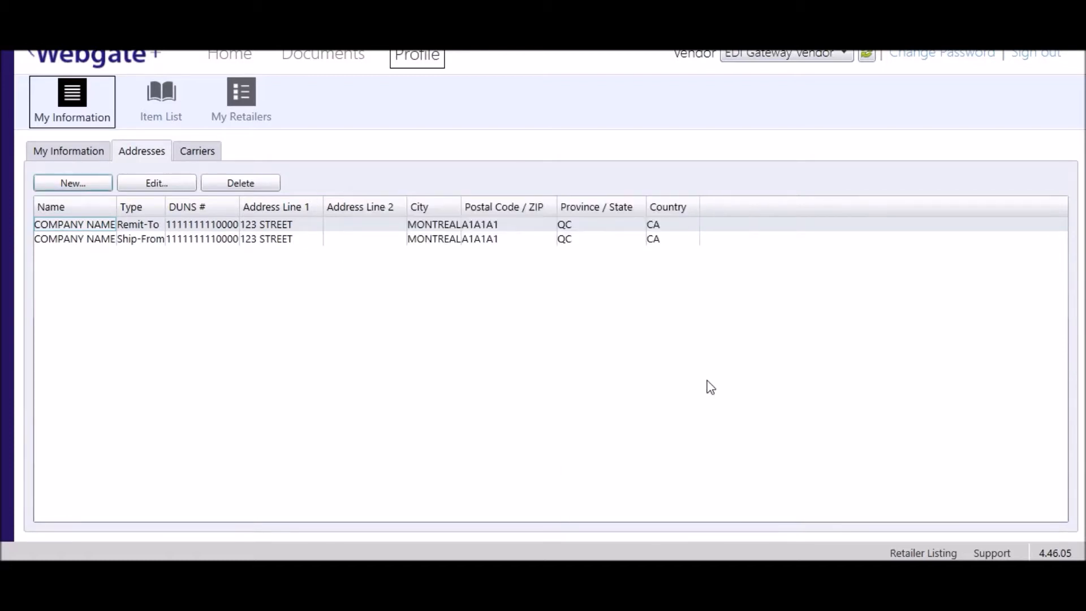
pyautogui.click(95, 181)
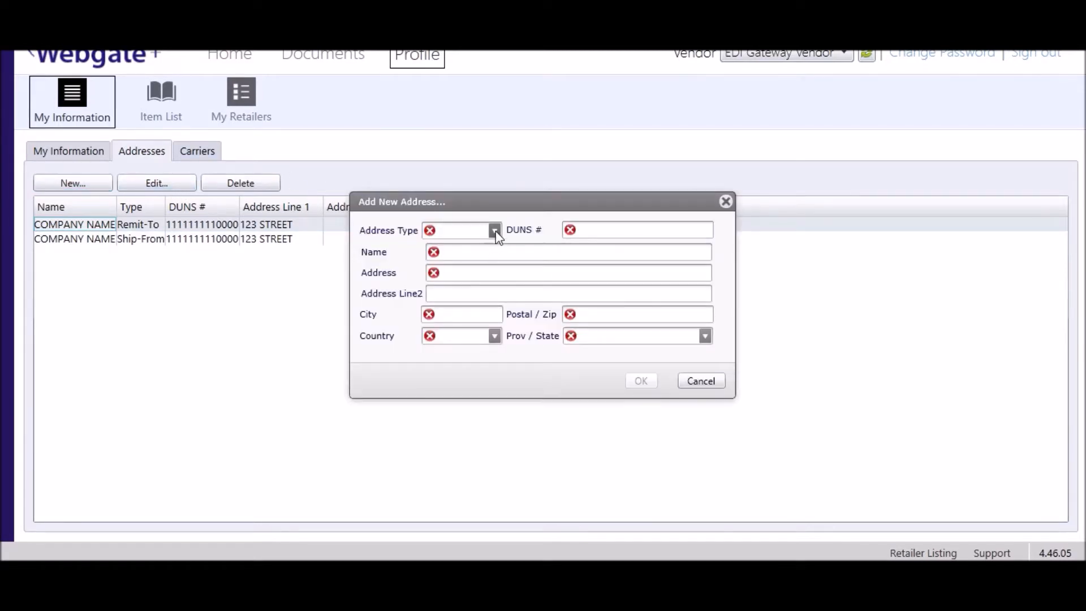
pyautogui.click(494, 232)
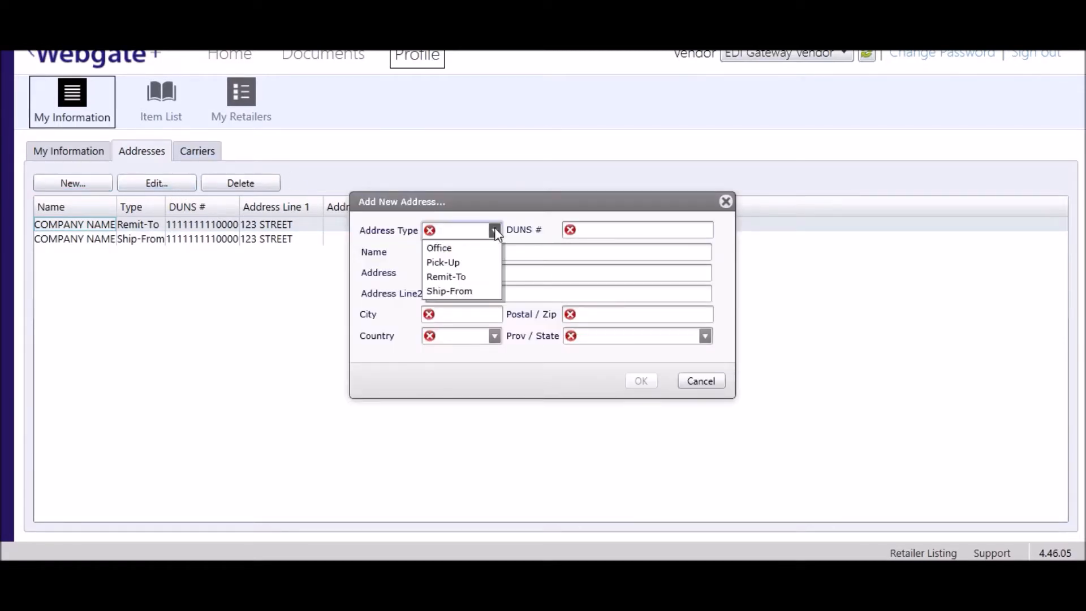
pyautogui.click(486, 290)
pyautogui.click(596, 229)
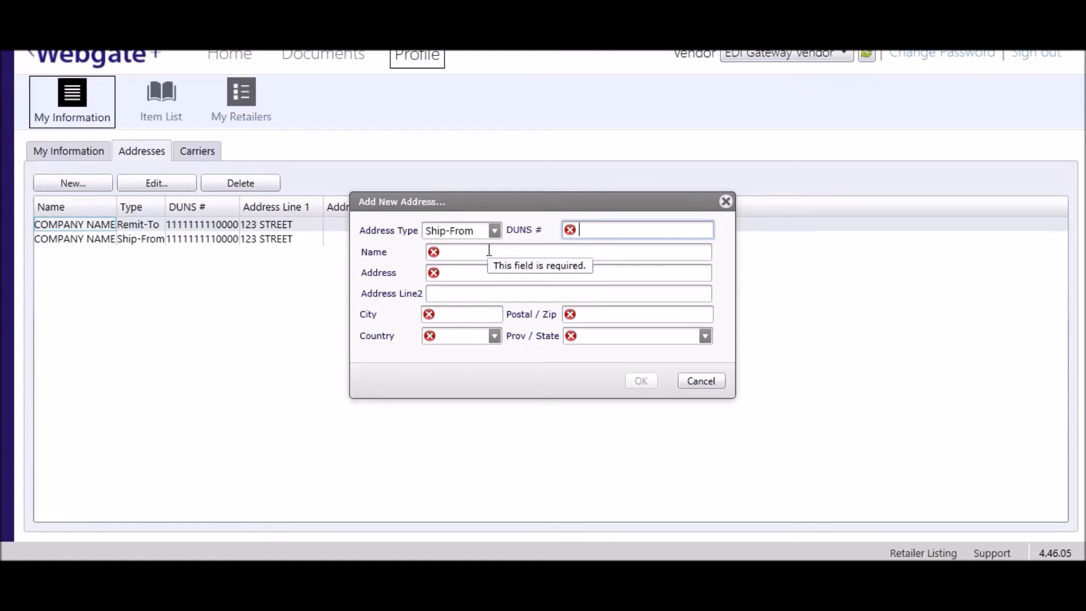
pyautogui.click(701, 382)
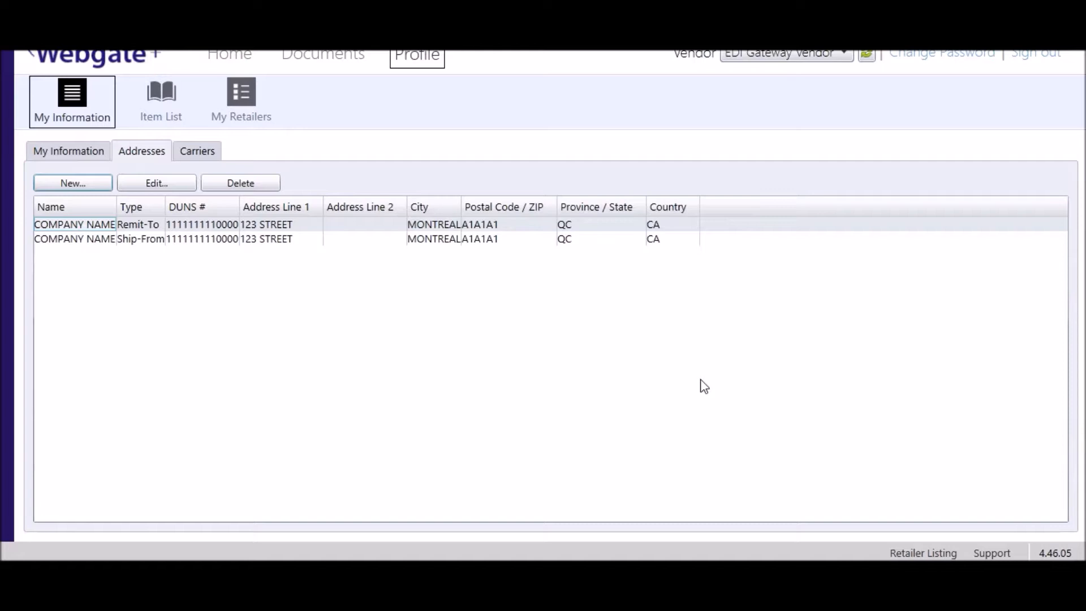
# Review the details of the existing Remit-To address, cancel its update form and select that address again
pyautogui.click(218, 227)
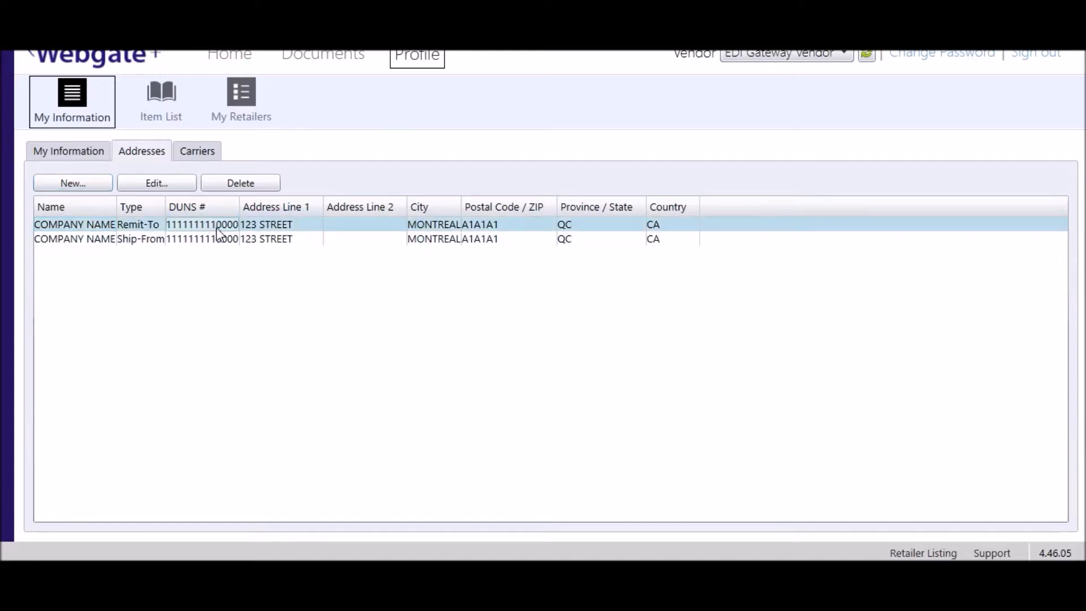
pyautogui.click(184, 187)
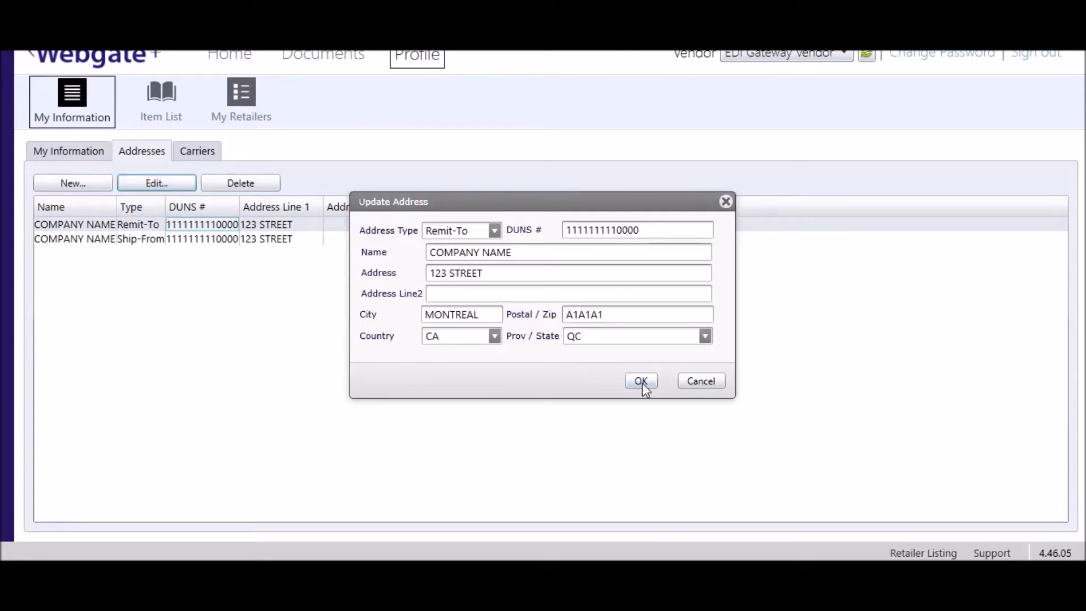
pyautogui.click(689, 386)
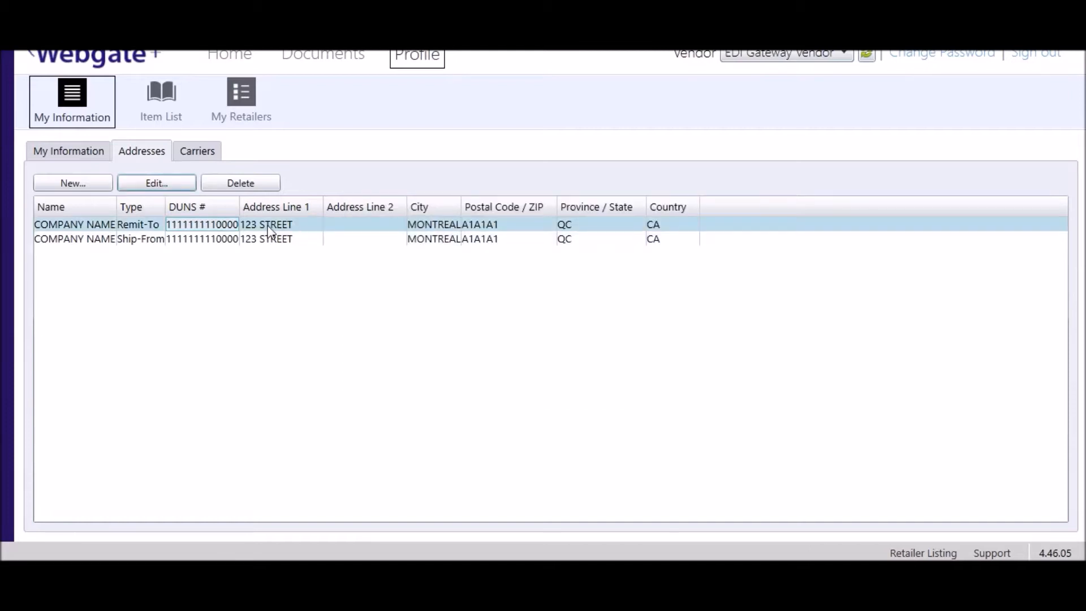
pyautogui.click(268, 226)
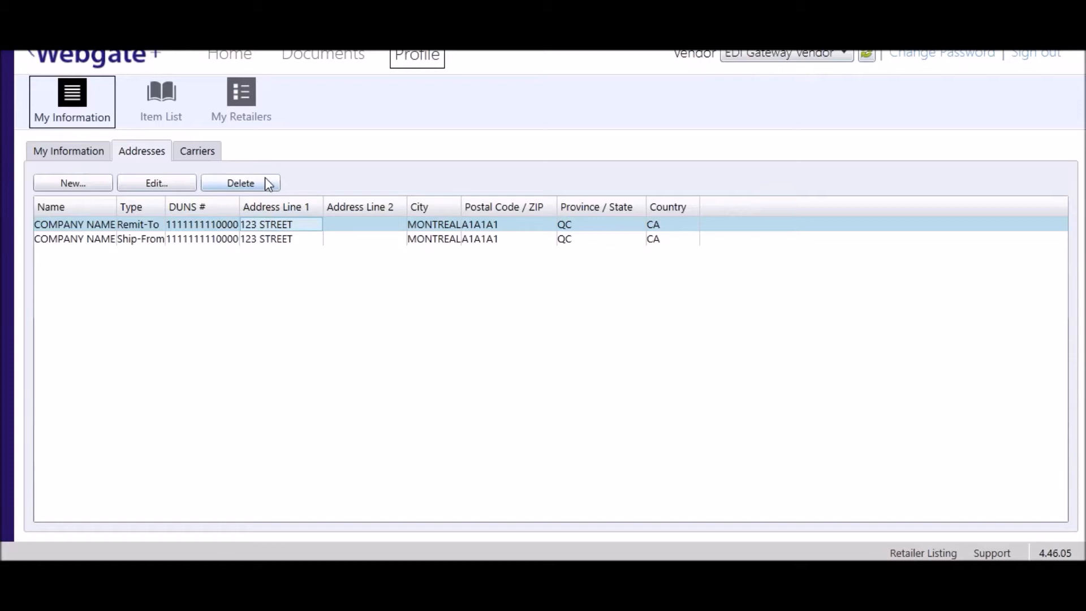
# Add a carrier with qualifier Standard Carrier Alpha Code (SCAC) (2), identification code UPSS, transportation method Motor (Common Carrier) (M) and routing UPS
pyautogui.click(214, 154)
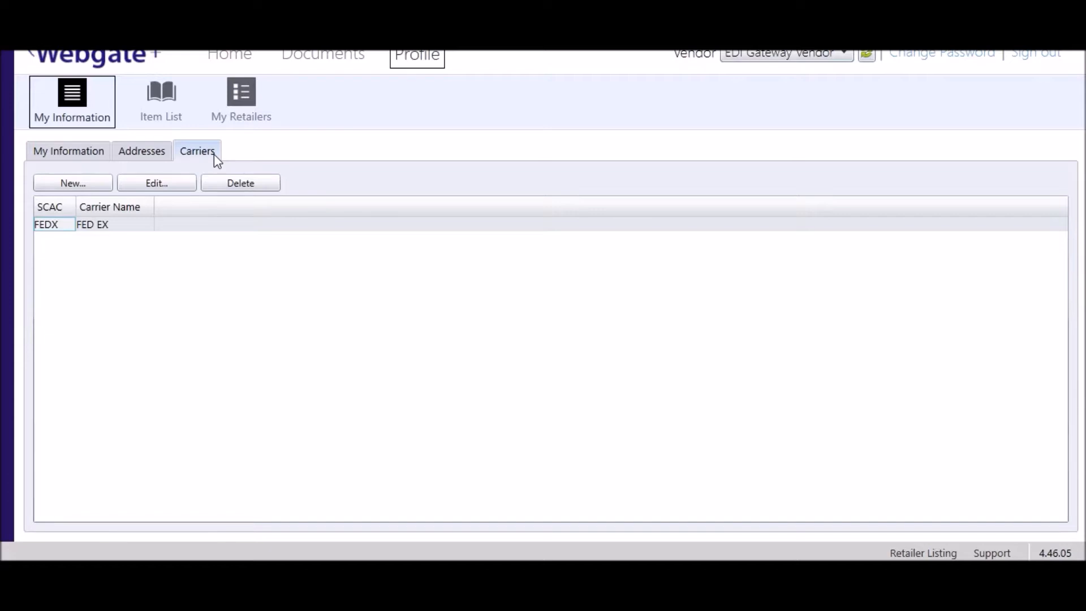
pyautogui.click(106, 186)
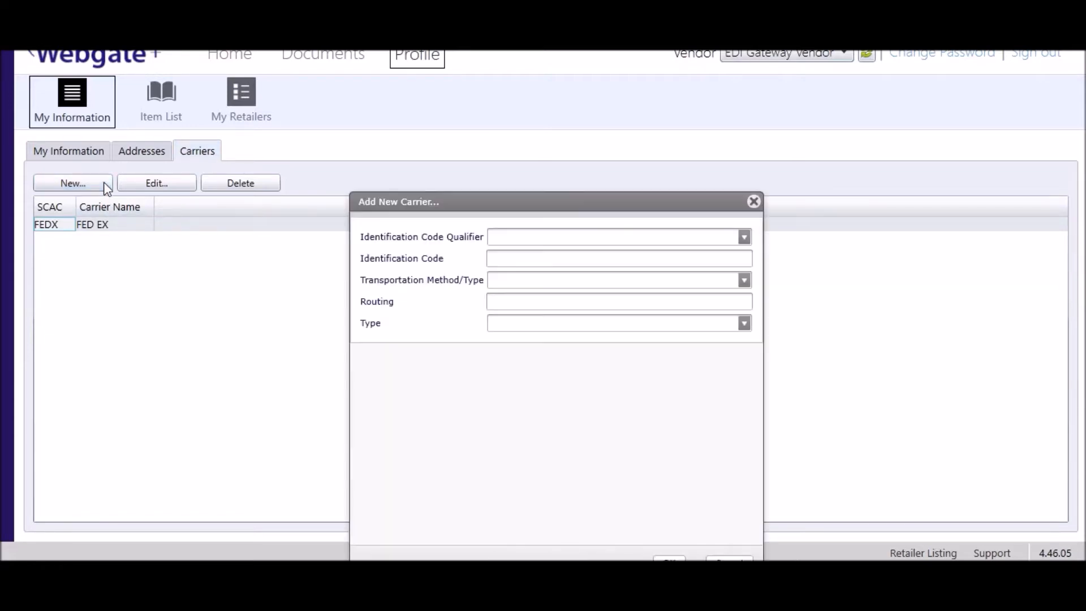
pyautogui.click(741, 237)
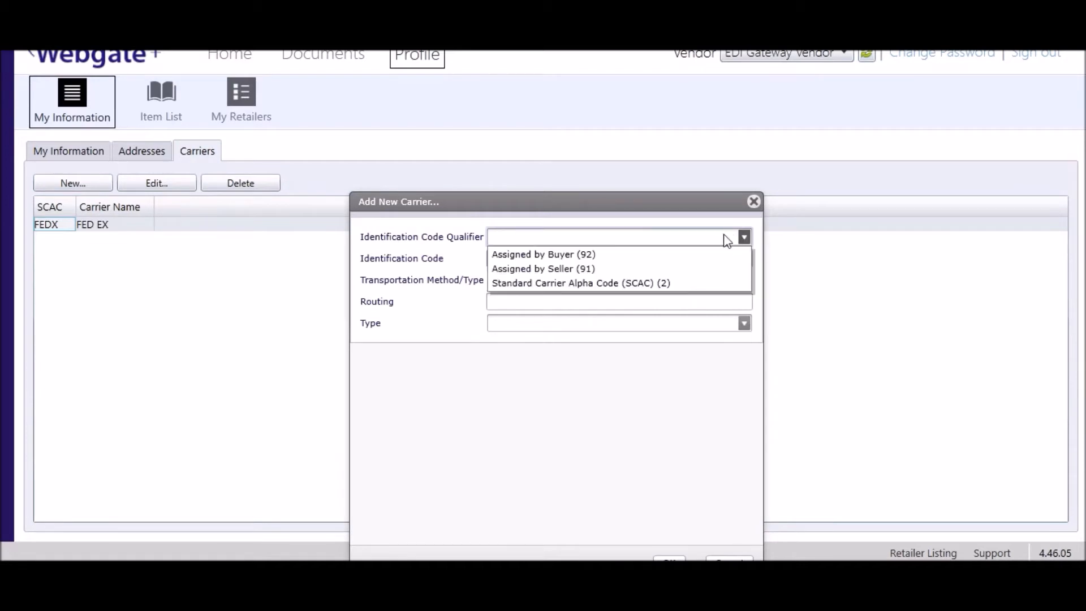
pyautogui.click(673, 284)
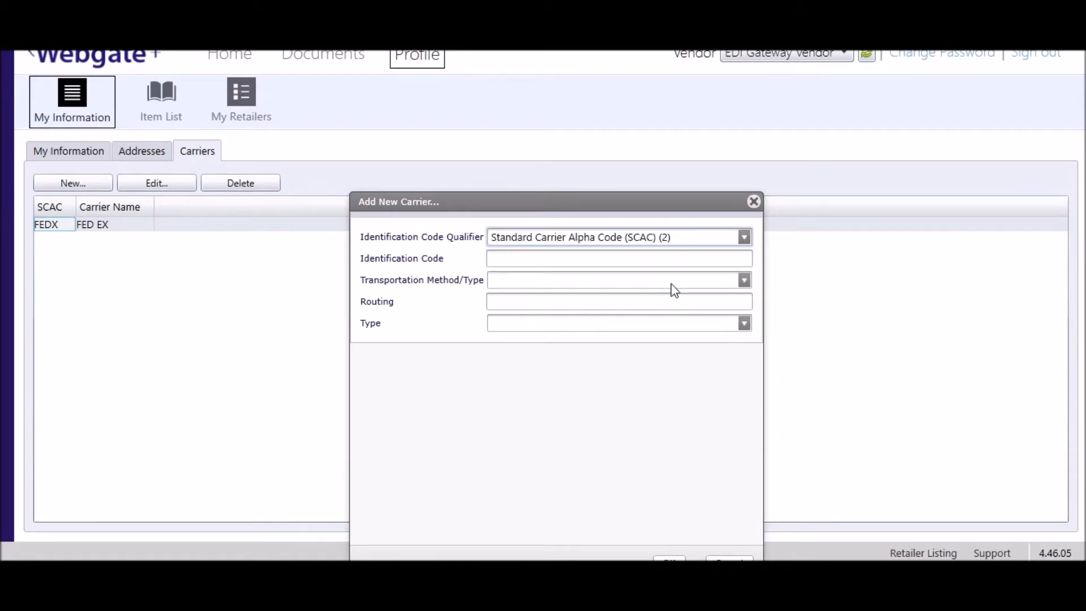
pyautogui.click(569, 259)
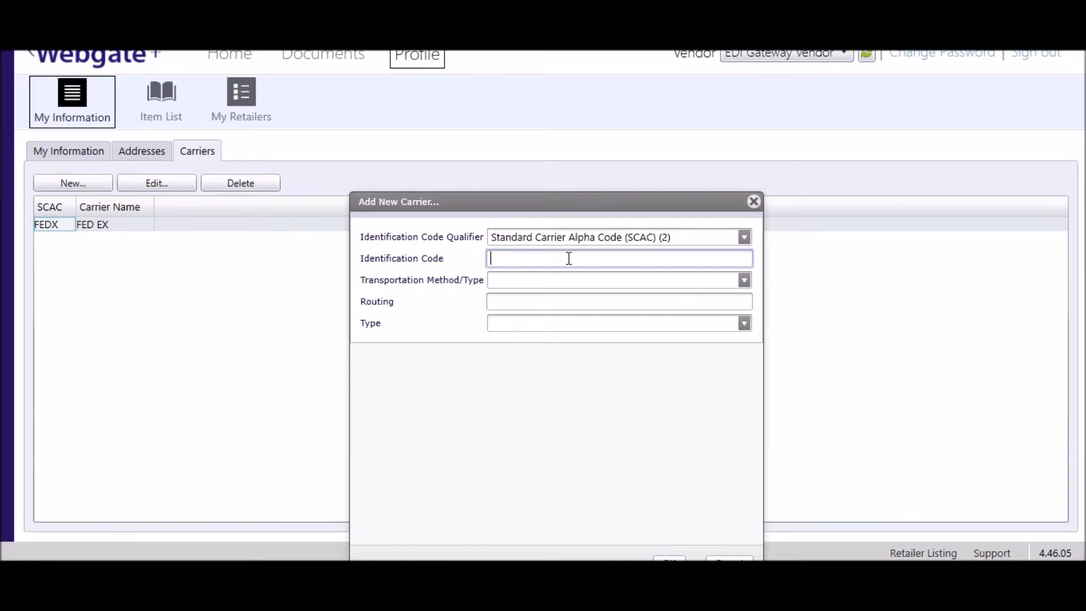
pyautogui.write('UPSS')
pyautogui.click(573, 281)
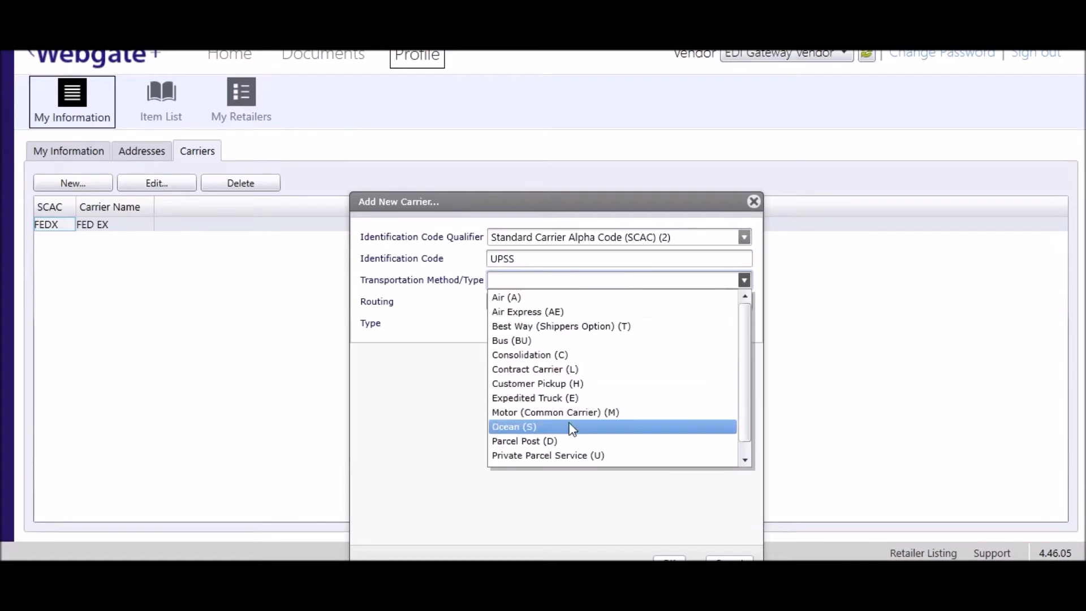
pyautogui.click(570, 412)
pyautogui.click(529, 301)
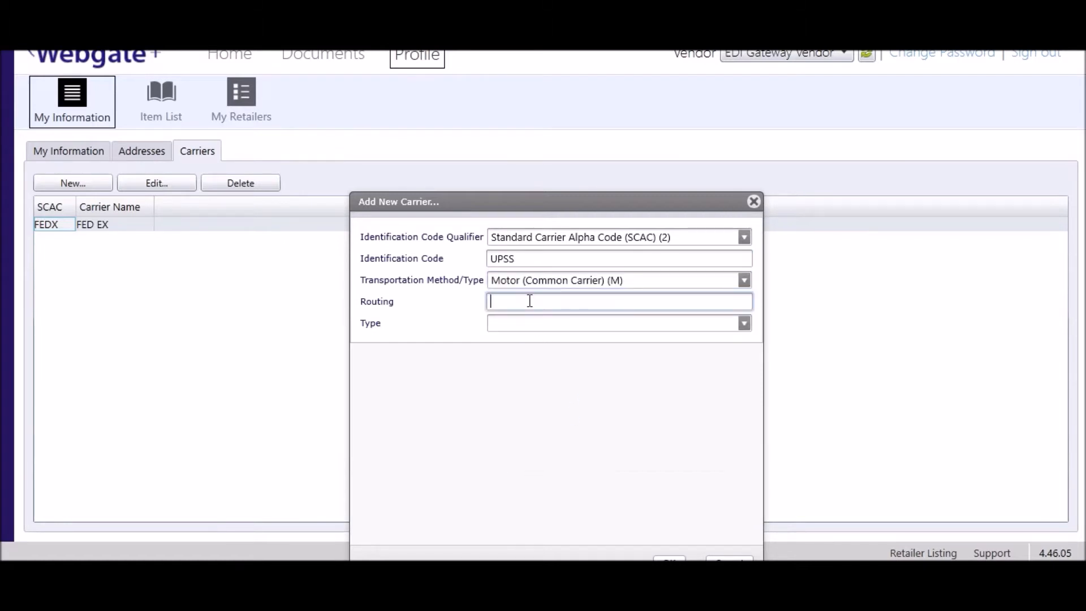
pyautogui.write('UPS')
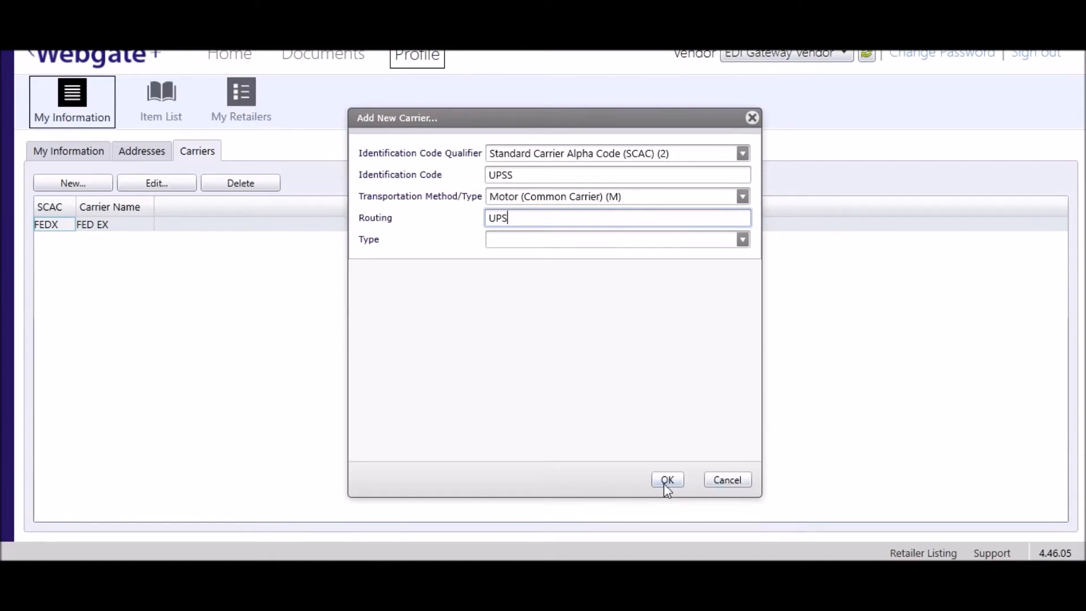
pyautogui.click(667, 481)
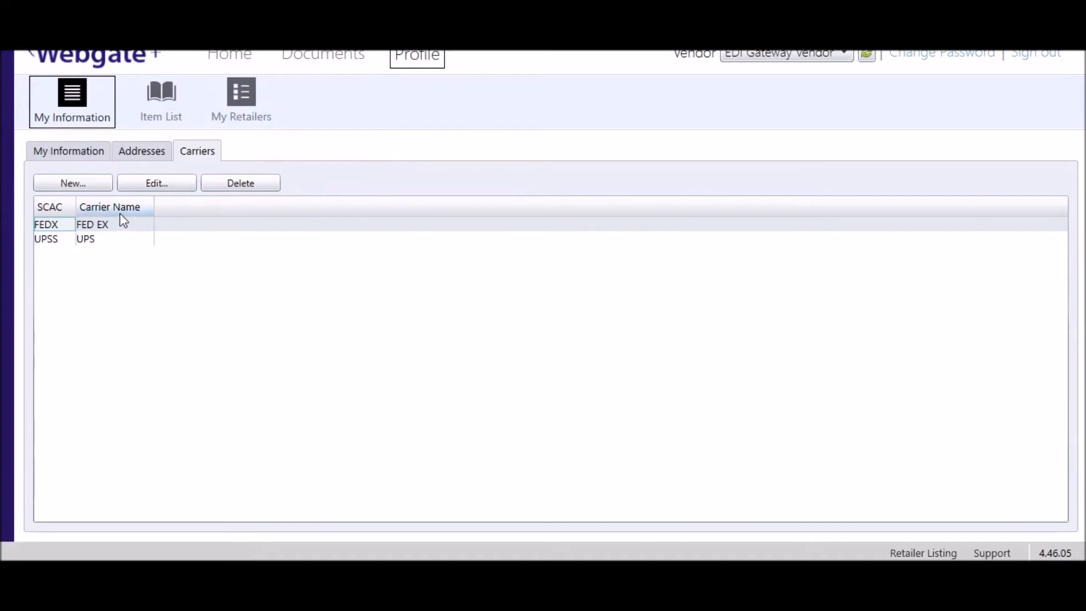
# Review the details of the FED EX carrier, cancel its update form and select the UPS carrier
pyautogui.click(120, 223)
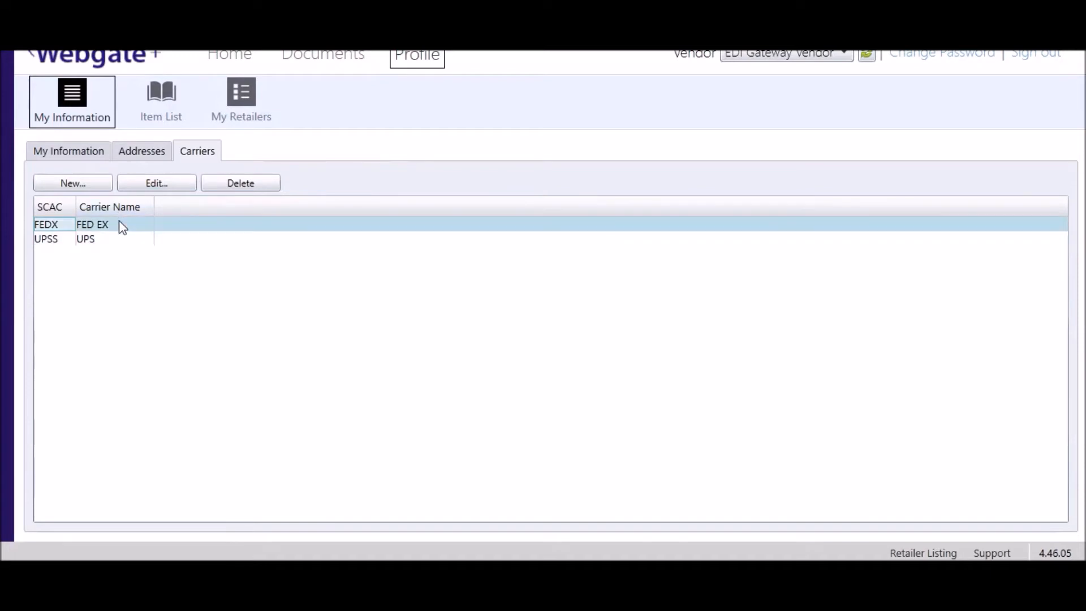
pyautogui.click(161, 182)
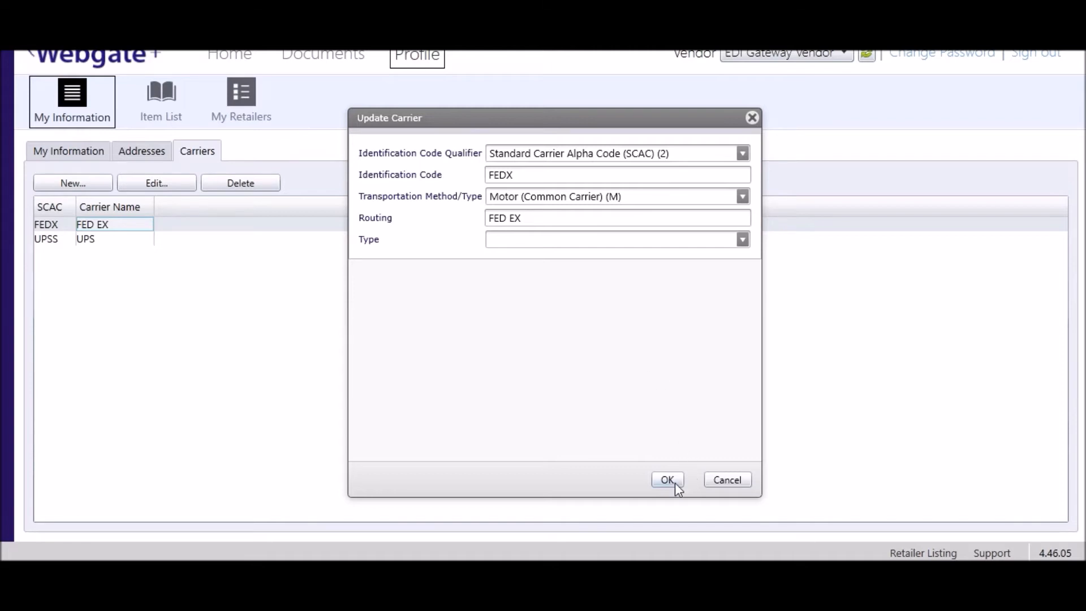
pyautogui.click(726, 480)
pyautogui.click(85, 239)
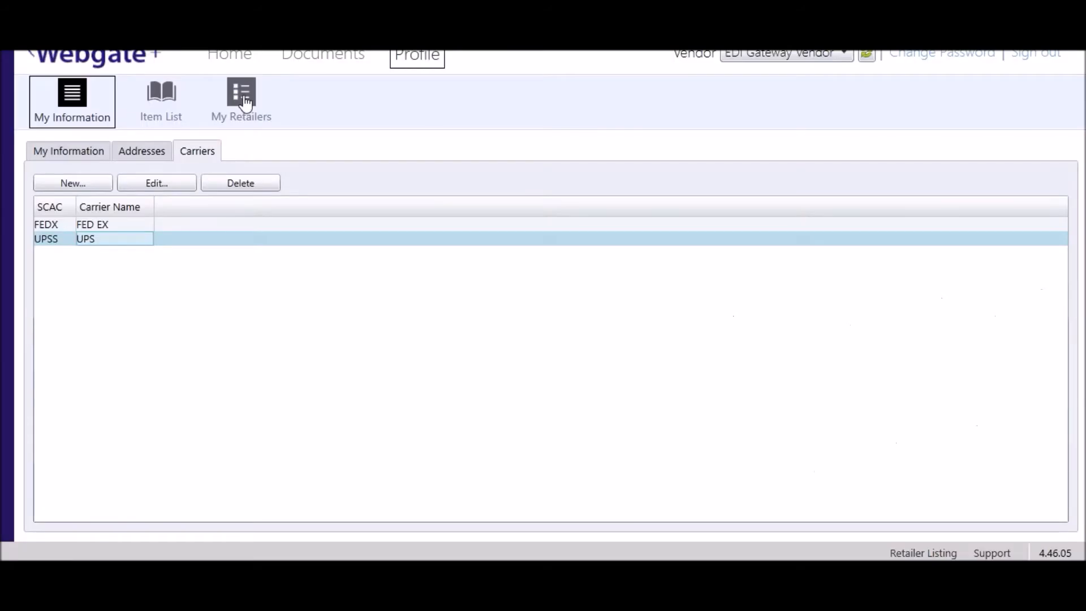
# Open the vendor's retailer relationship settings and choose Federated Co-op as the retailer
pyautogui.click(242, 107)
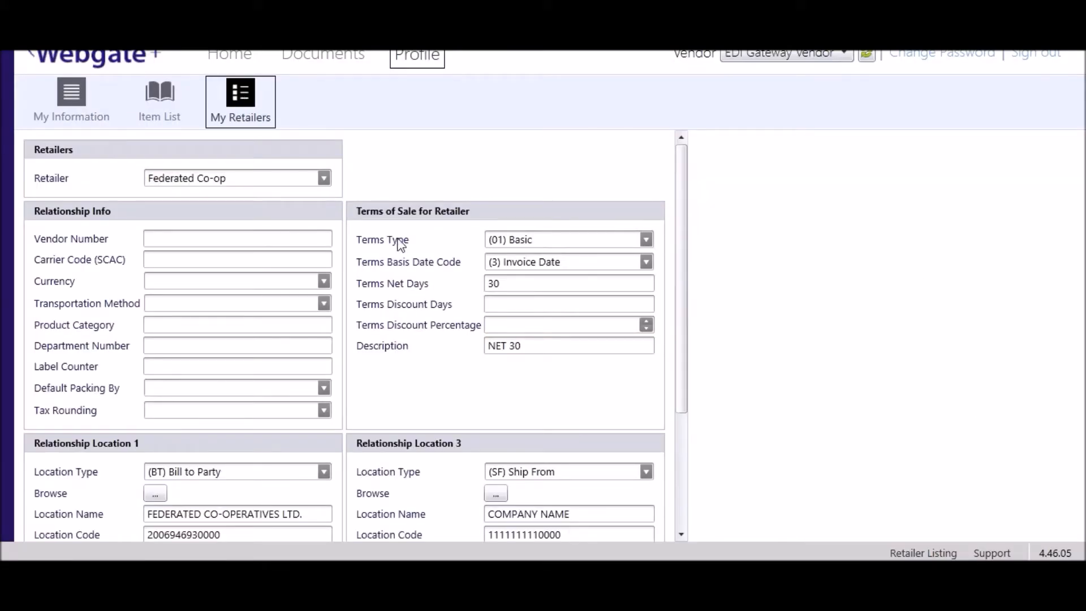
pyautogui.click(324, 178)
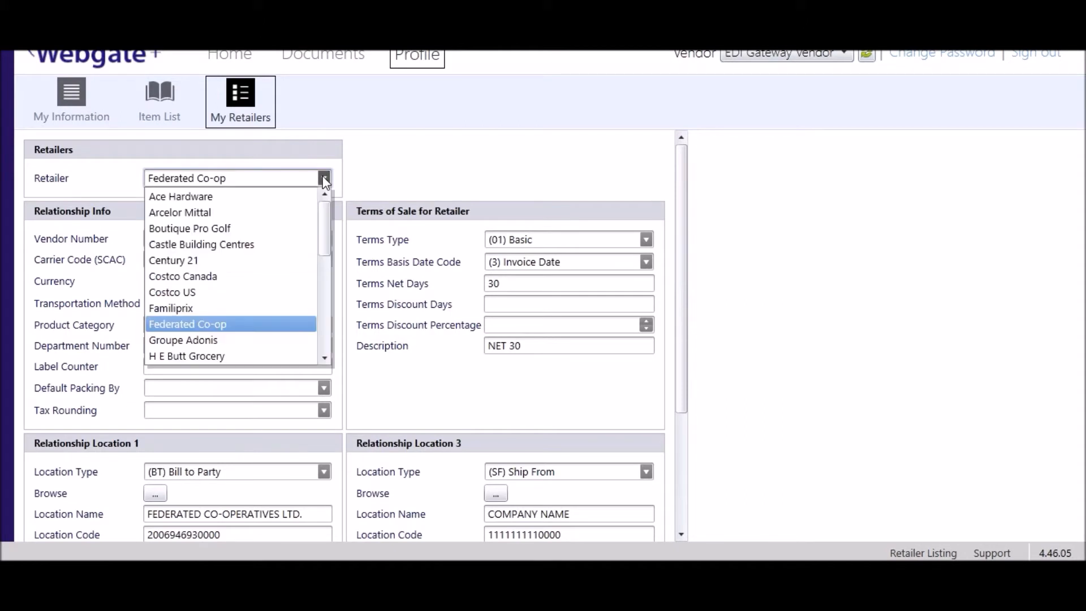
pyautogui.click(271, 326)
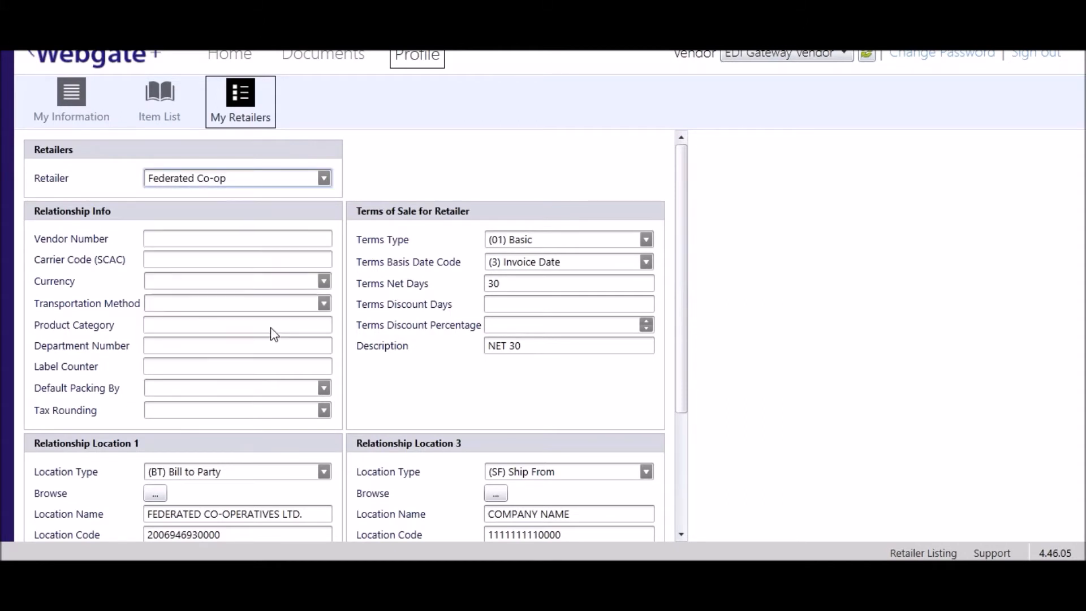
# Set Relationship Location 1 to type (BT) Bill to Party and pick FEDERATED CO-OPERATIVES LTD. as its location
pyautogui.scroll(-3, 272, 328)
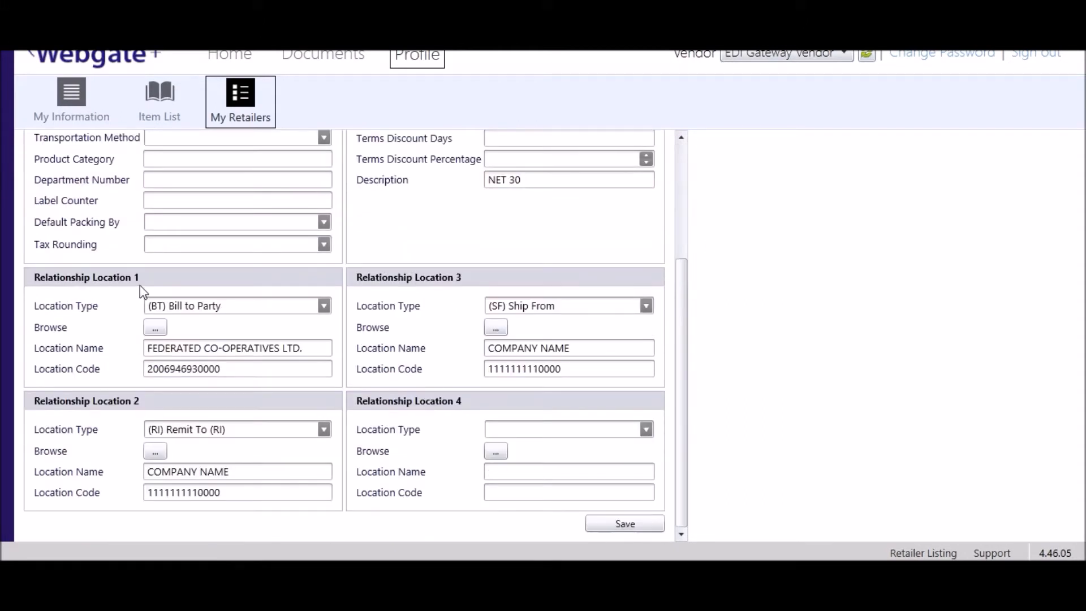
pyautogui.click(324, 305)
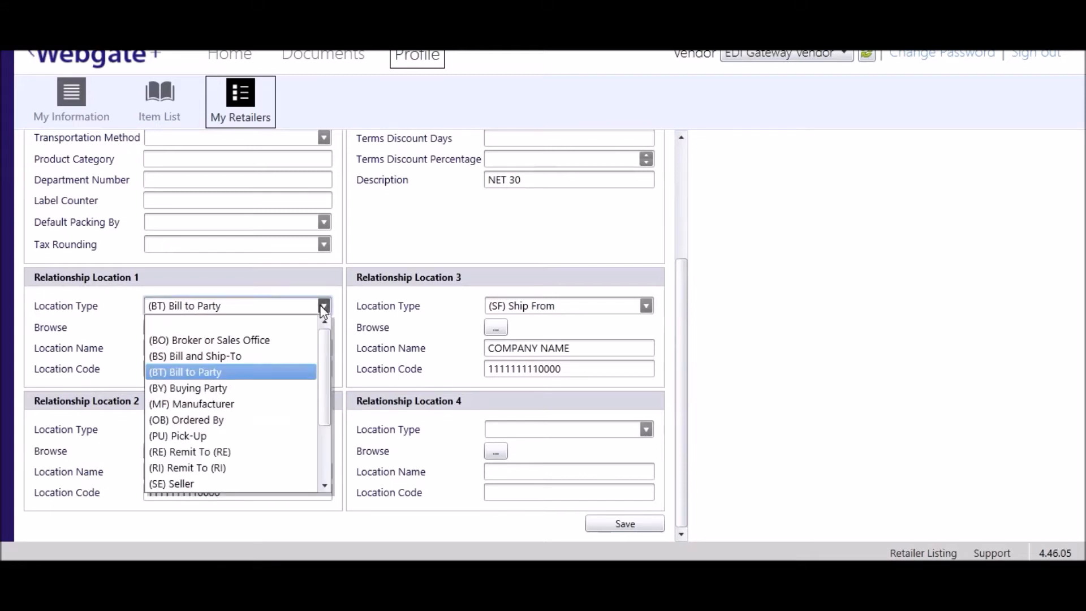
pyautogui.click(249, 378)
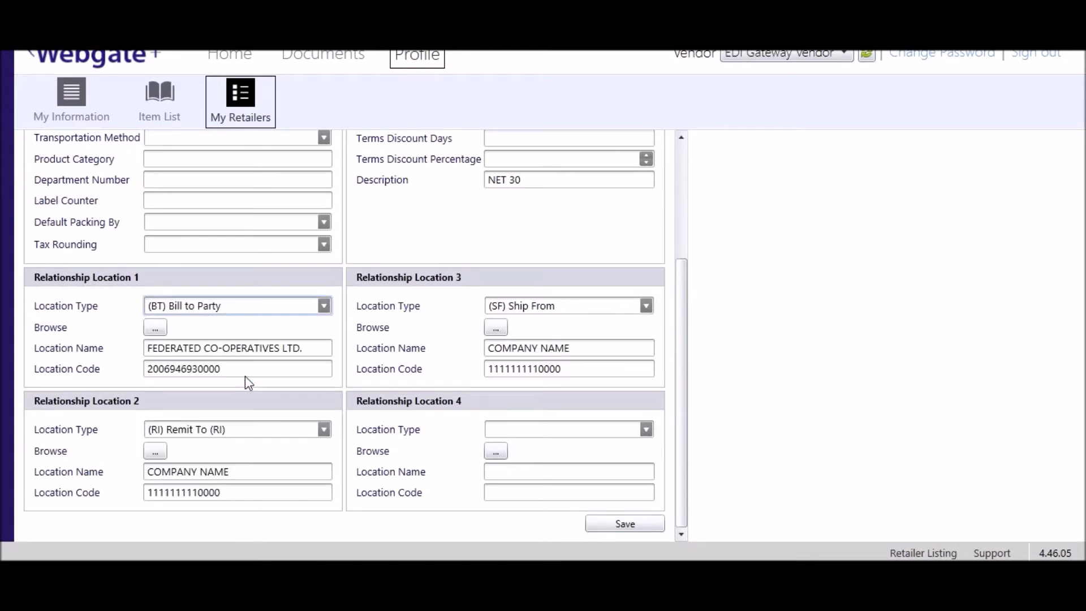
pyautogui.click(163, 330)
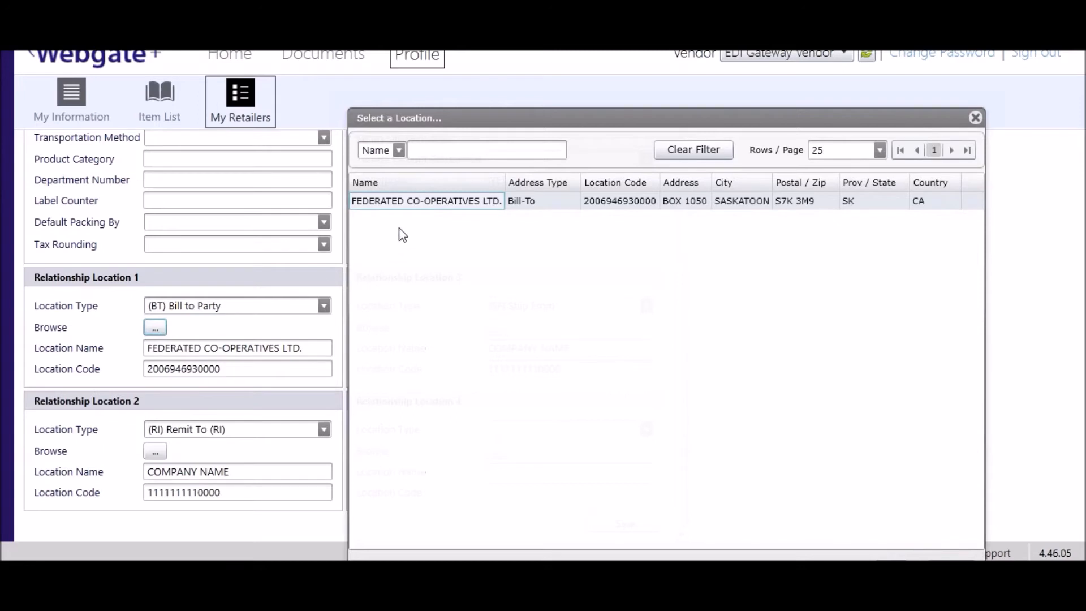
pyautogui.doubleClick(422, 210)
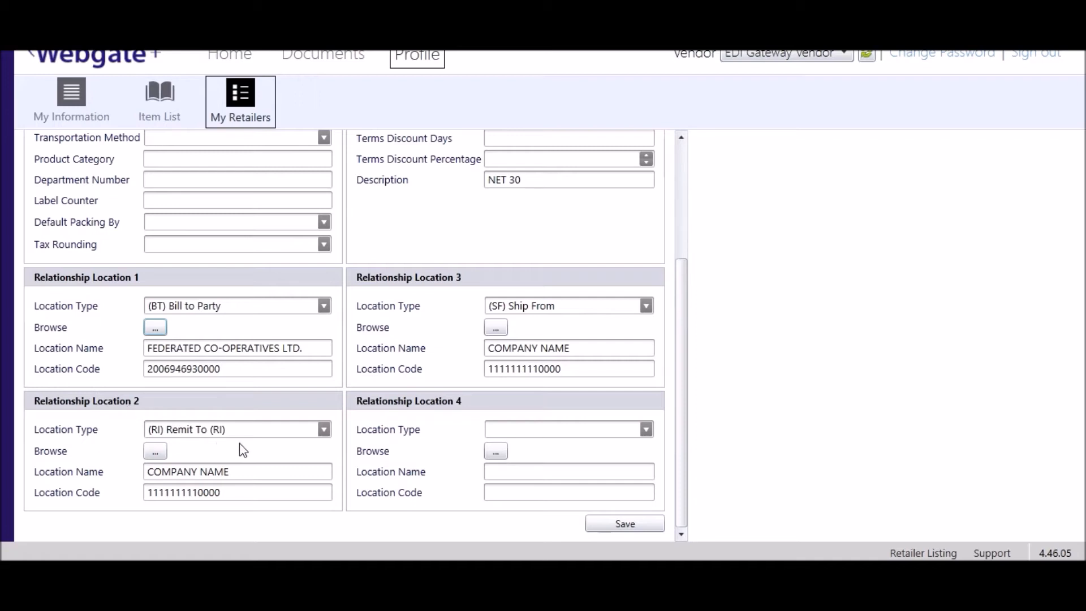
# Set Relationship Location 2 to type (RI) Remit To (RI) with COMPANY NAME as its location
pyautogui.click(324, 430)
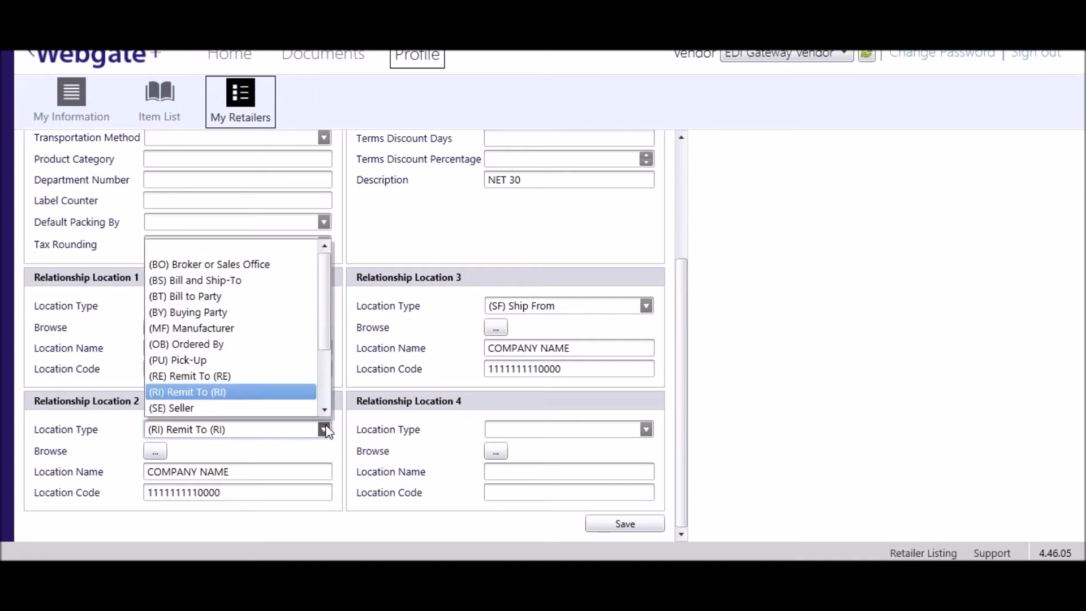
pyautogui.click(249, 400)
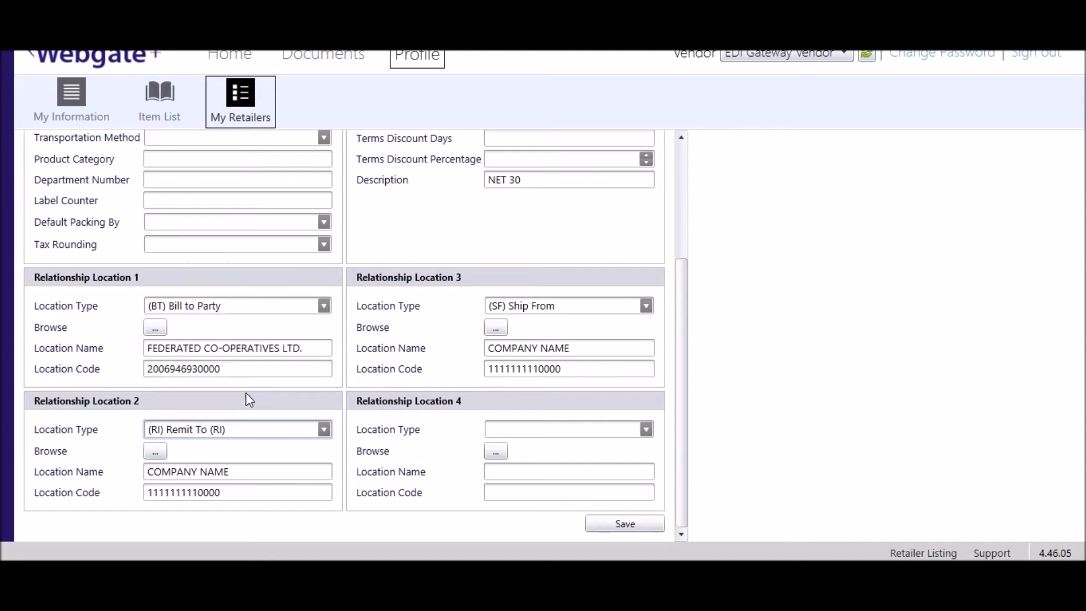
pyautogui.click(155, 450)
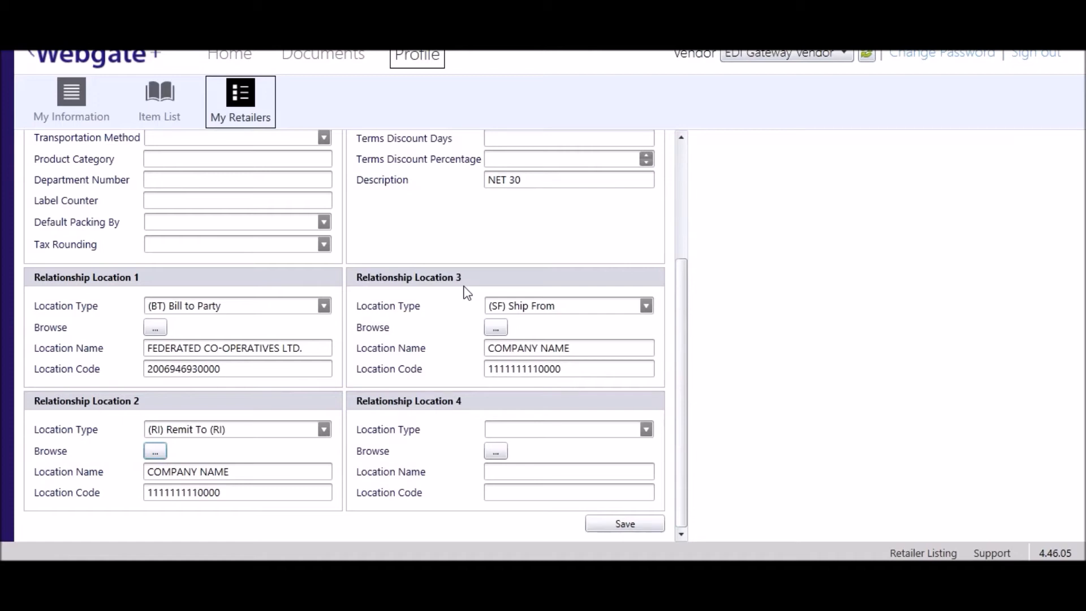
# Set Relationship Location 3 to type (SF) Ship From and pick COMPANY NAME as its location
pyautogui.click(647, 306)
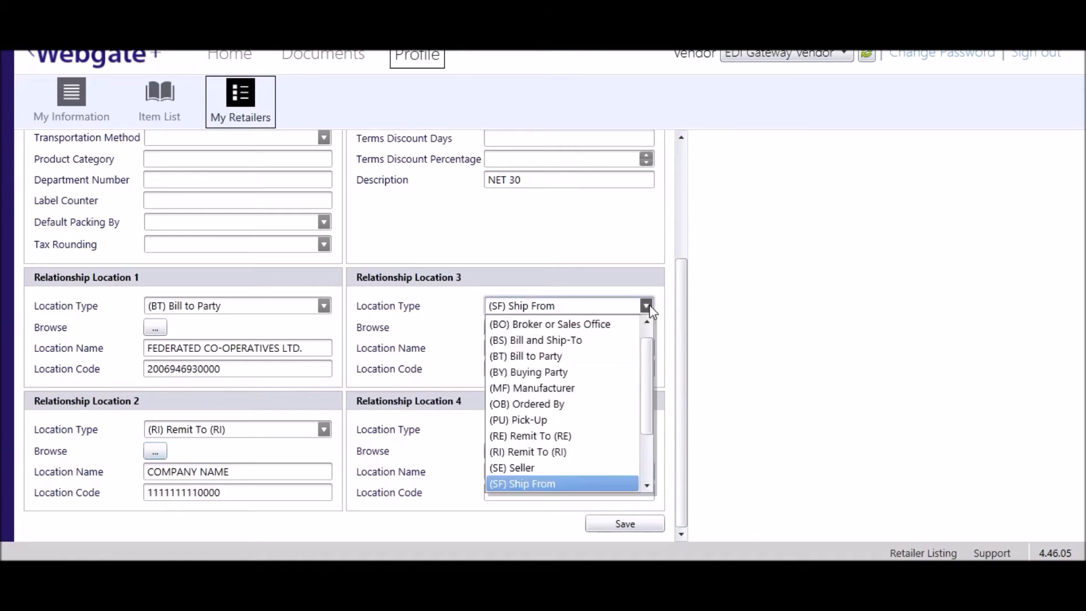
pyautogui.click(543, 484)
pyautogui.click(496, 328)
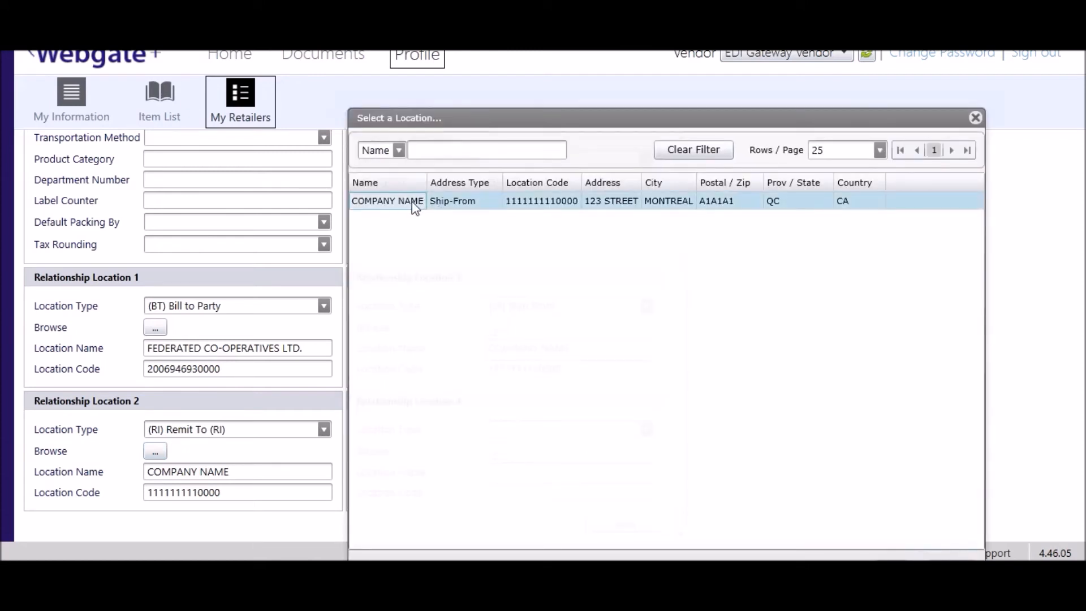
pyautogui.doubleClick(412, 201)
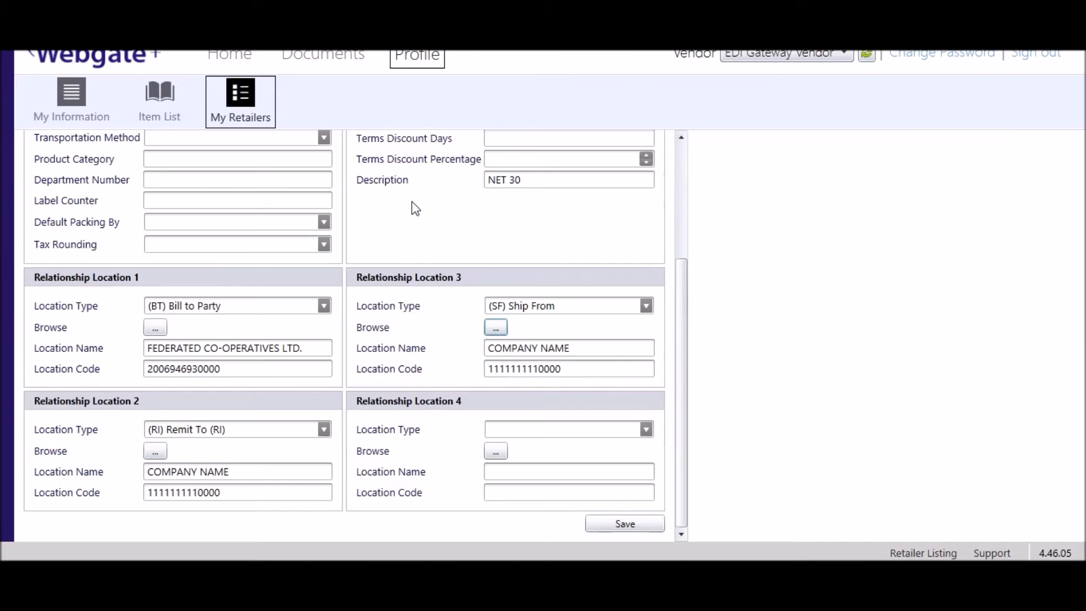
# Set the retailer's terms of sale to type (01) Basic and basis date code (3) Invoice Date, reviewing the net days and description
pyautogui.scroll(3, 696, 243)
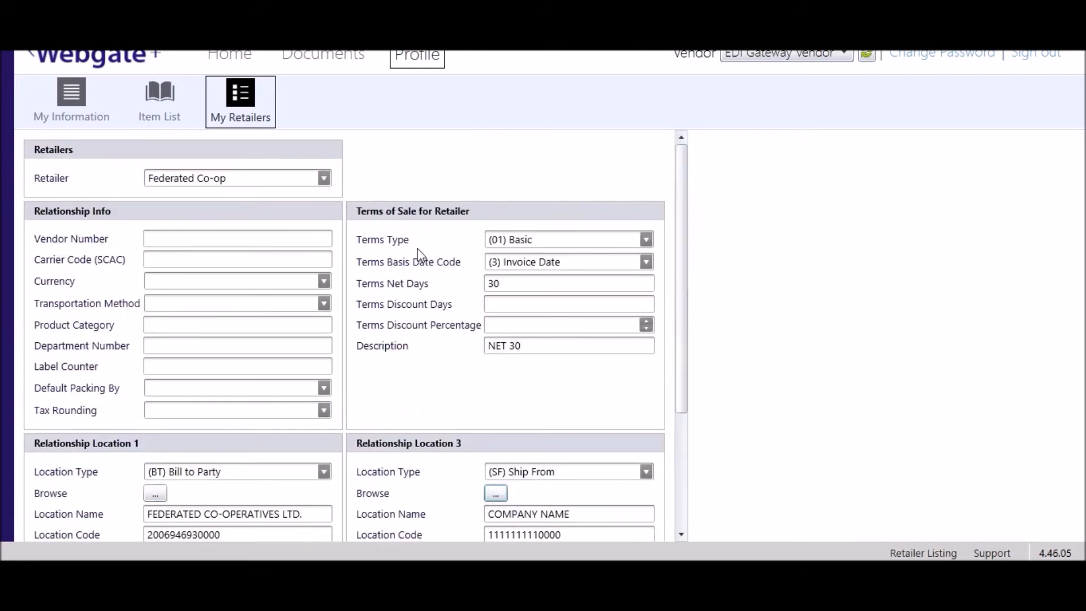
pyautogui.click(648, 240)
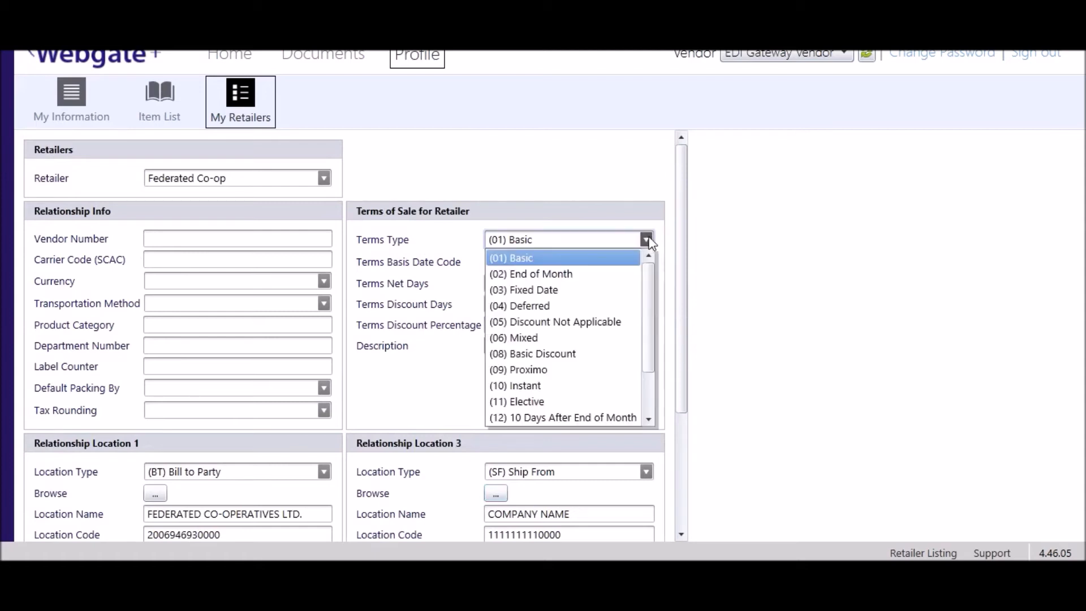
pyautogui.click(625, 260)
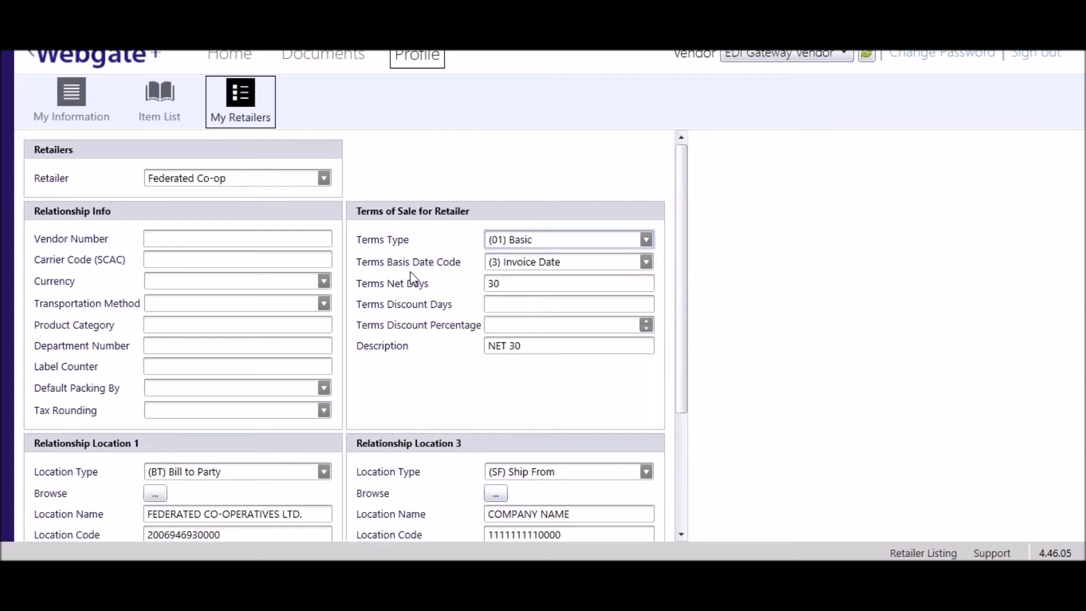
pyautogui.click(645, 262)
pyautogui.click(579, 327)
pyautogui.click(514, 279)
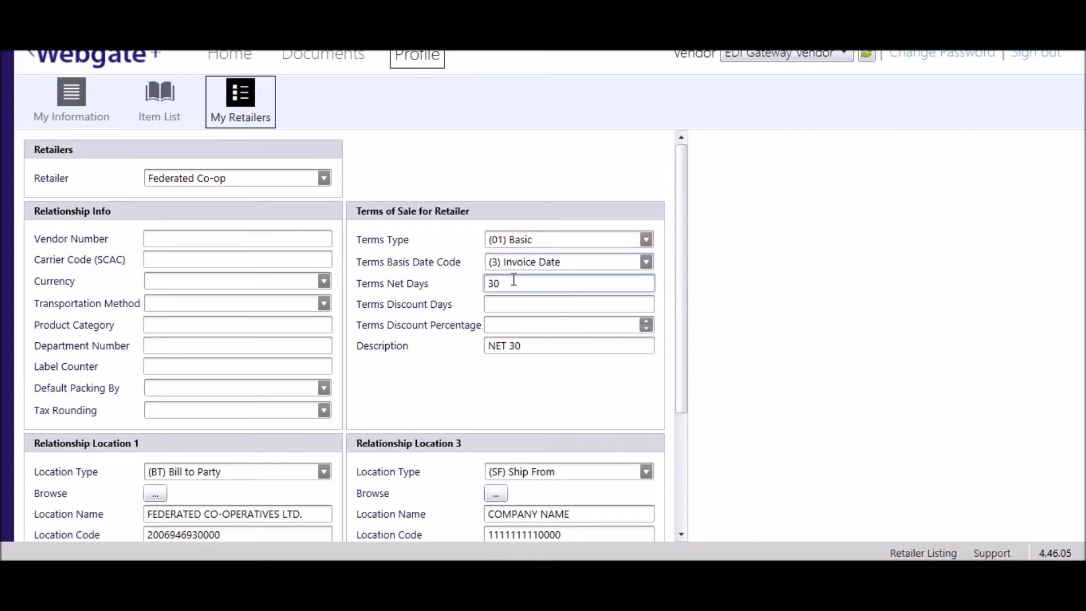
pyautogui.click(552, 349)
# Save the relationship locations and terms of sale for Federated Co-op
pyautogui.scroll(-3, 686, 461)
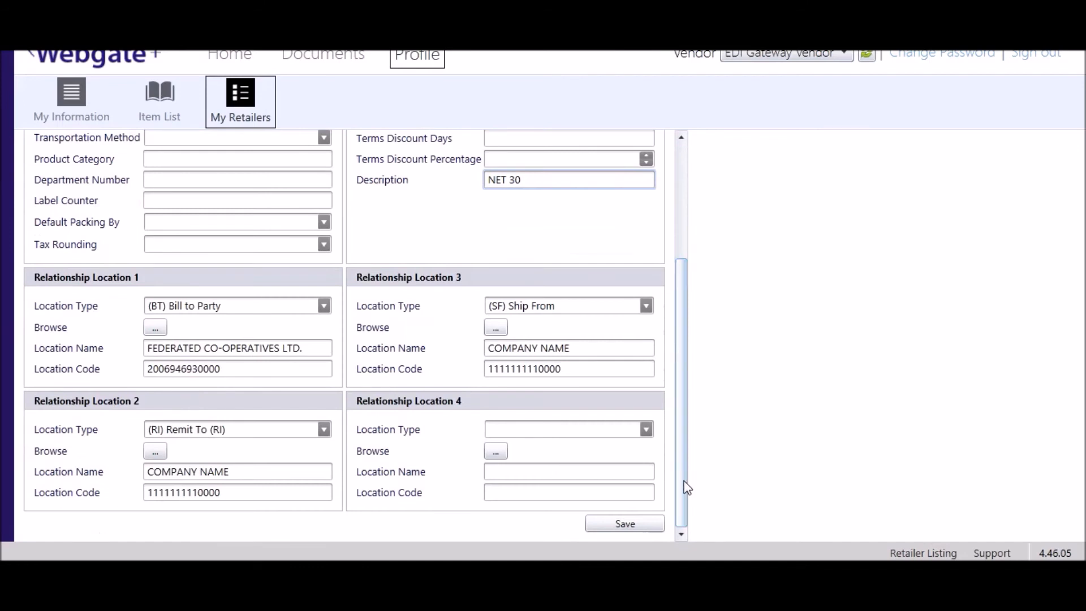
pyautogui.click(637, 529)
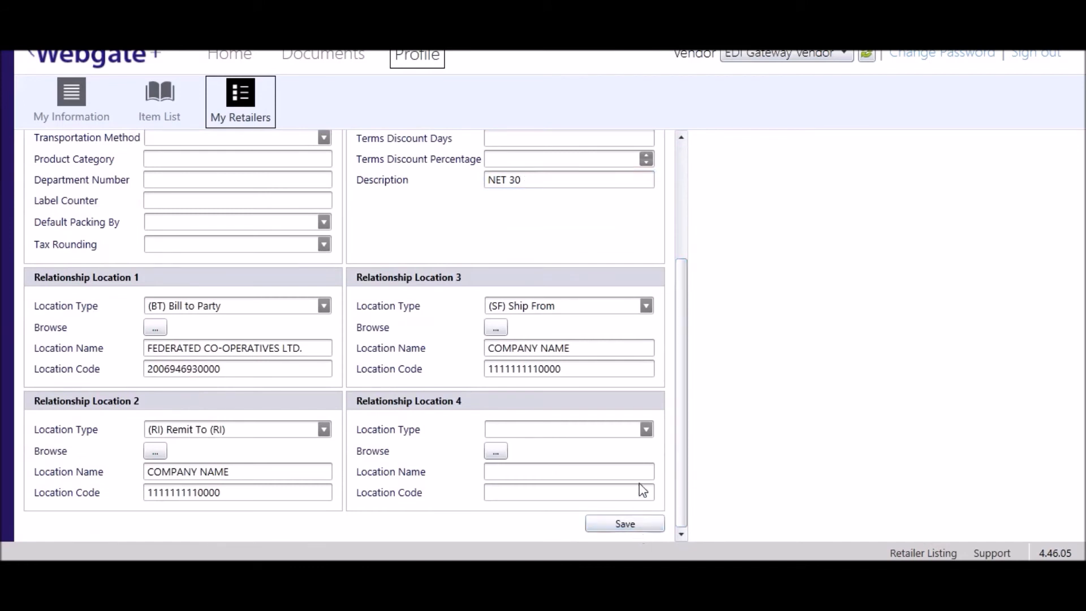
pyautogui.click(460, 187)
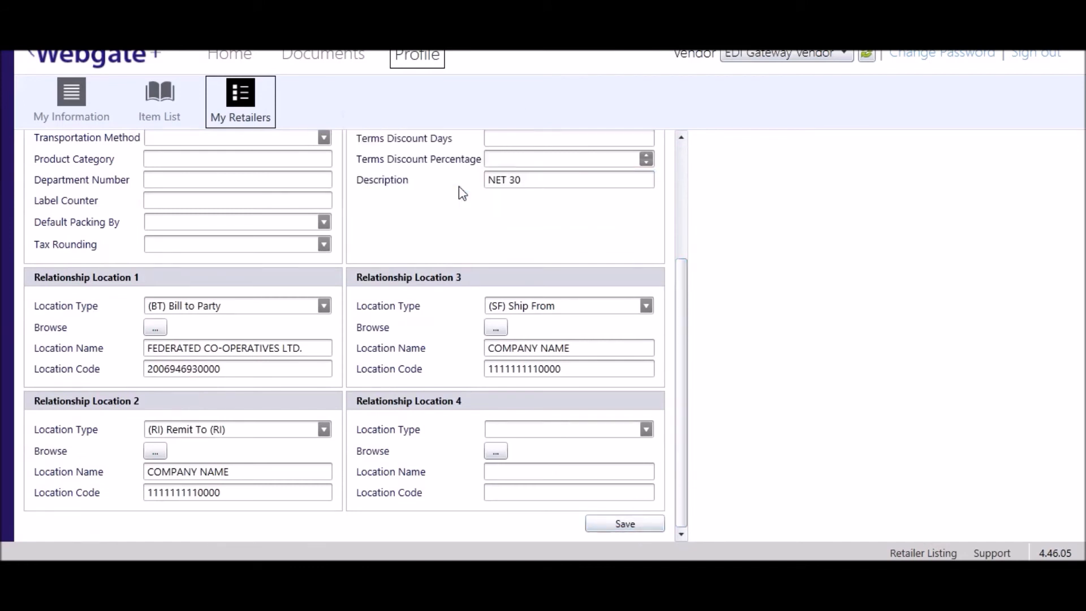